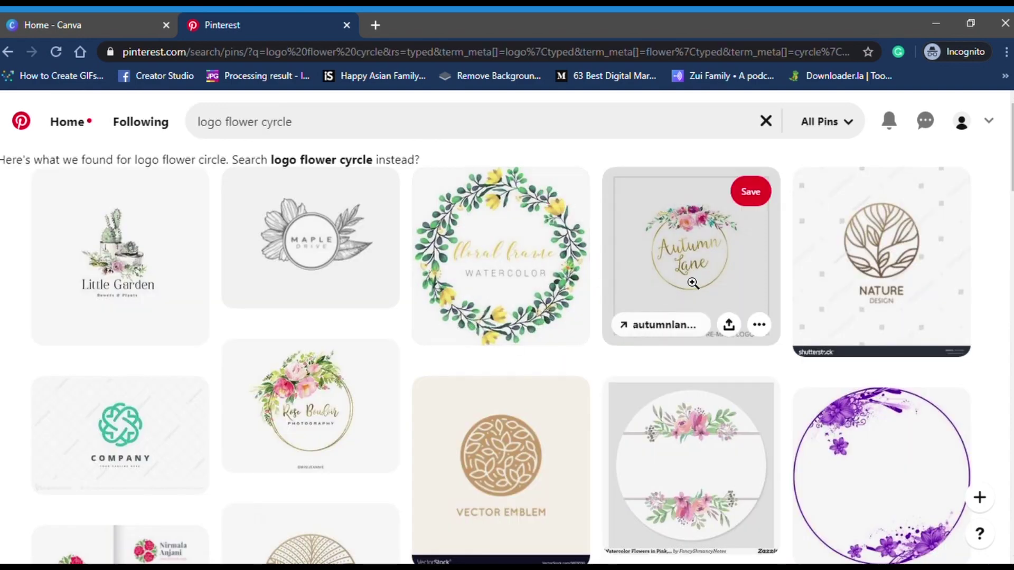
Scroll the Pinterest results and open the hexagon wreath pin for a closer look.
scroll(687, 322, down, 1)
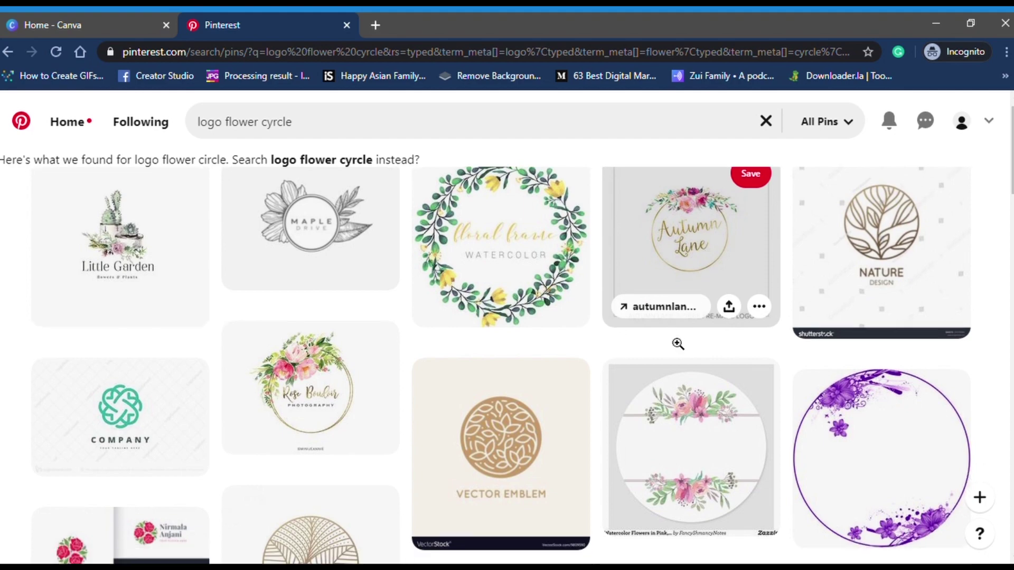
scroll(677, 343, down, 2)
scroll(676, 346, down, 3)
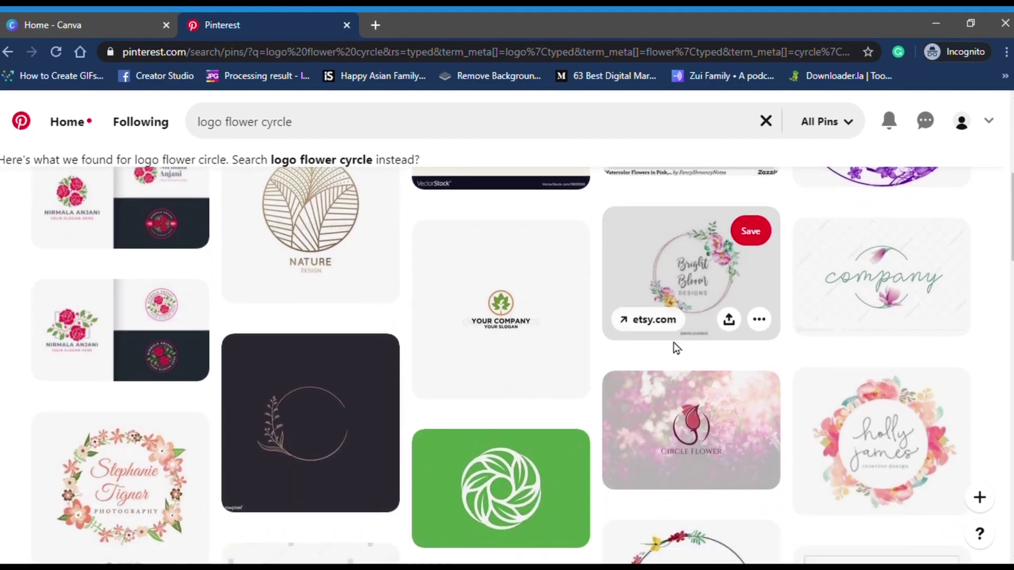
scroll(676, 348, down, 3)
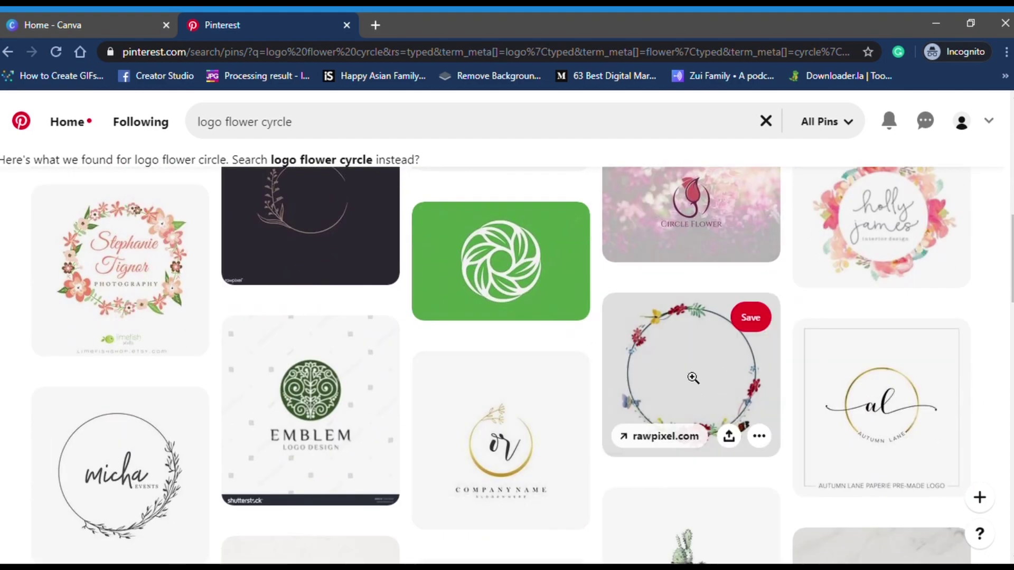
scroll(640, 374, down, 3)
scroll(640, 373, down, 2)
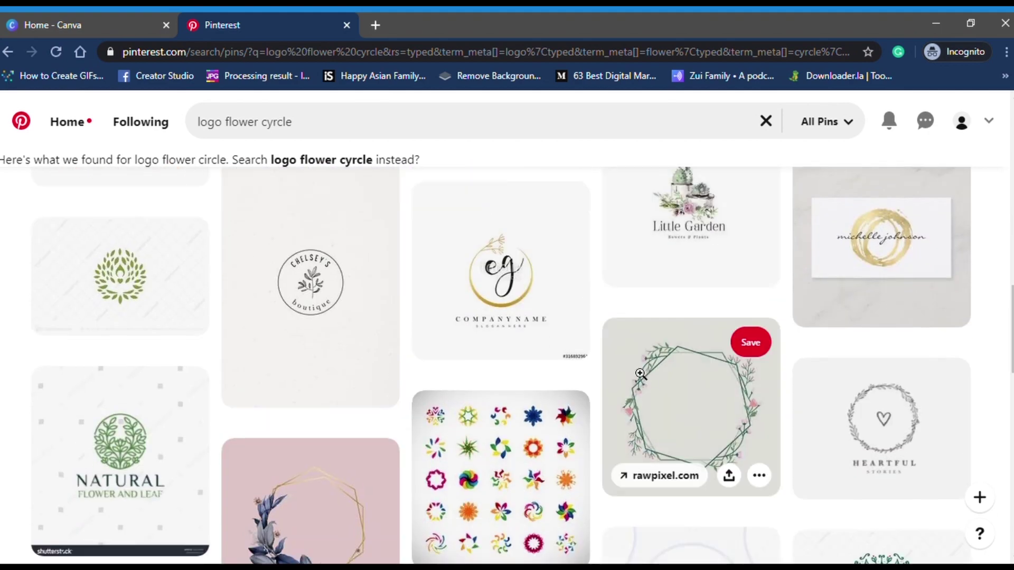
click(637, 377)
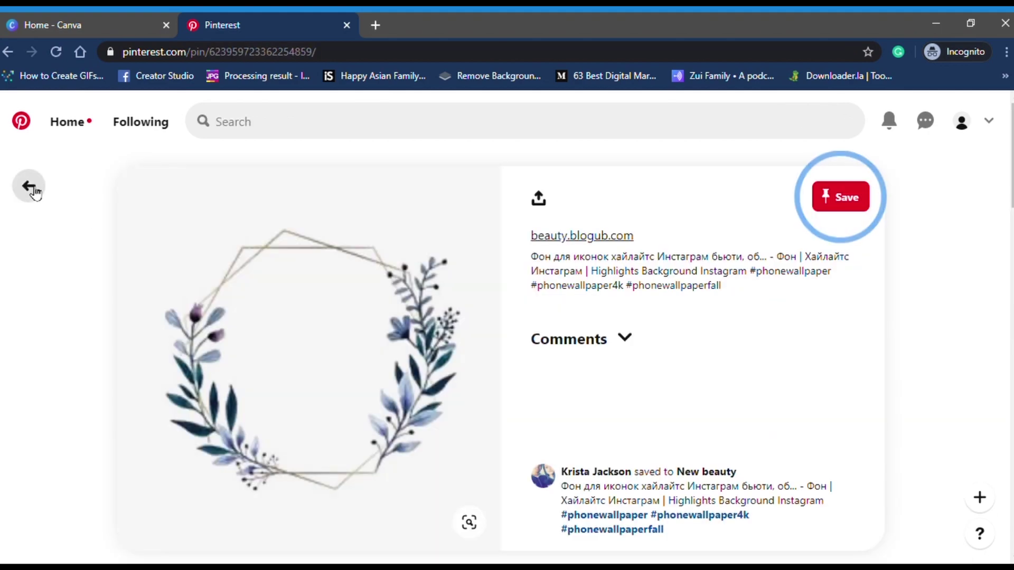
Open a leaf wreath pin's source page in a new tab, then return to Canva.
scroll(58, 211, down, 5)
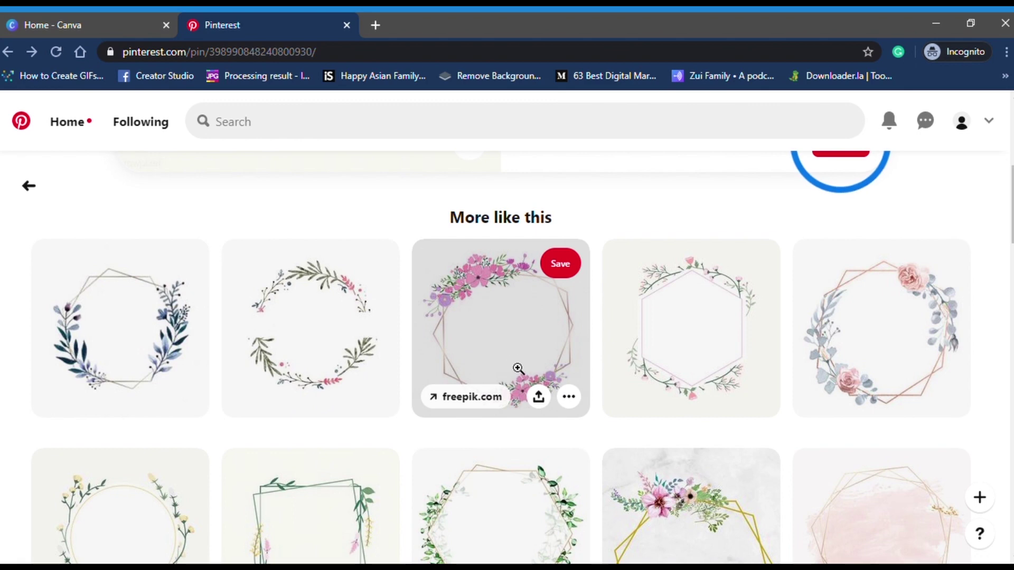
mouse_move(501, 328)
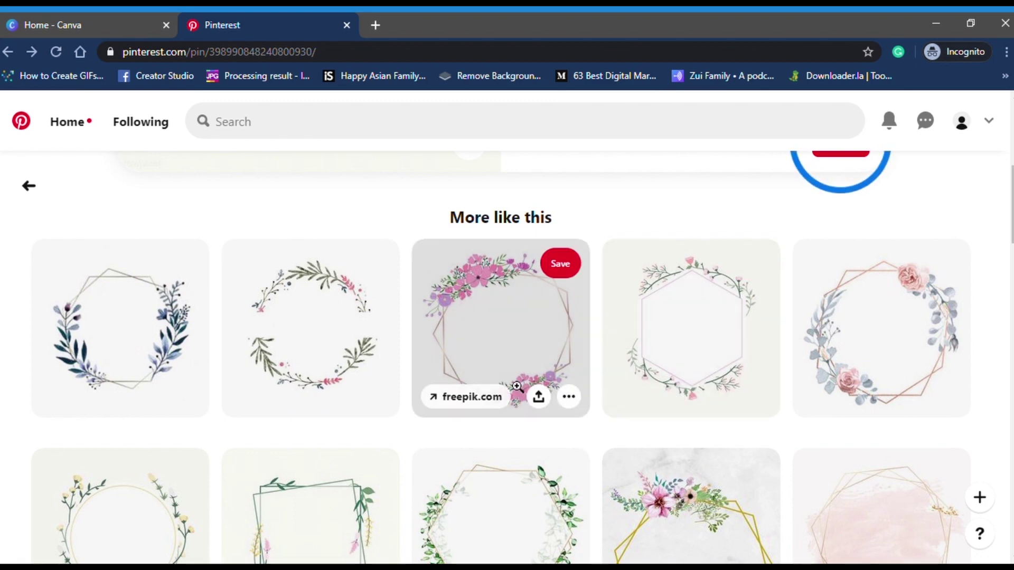
mouse_move(311, 328)
click(352, 366)
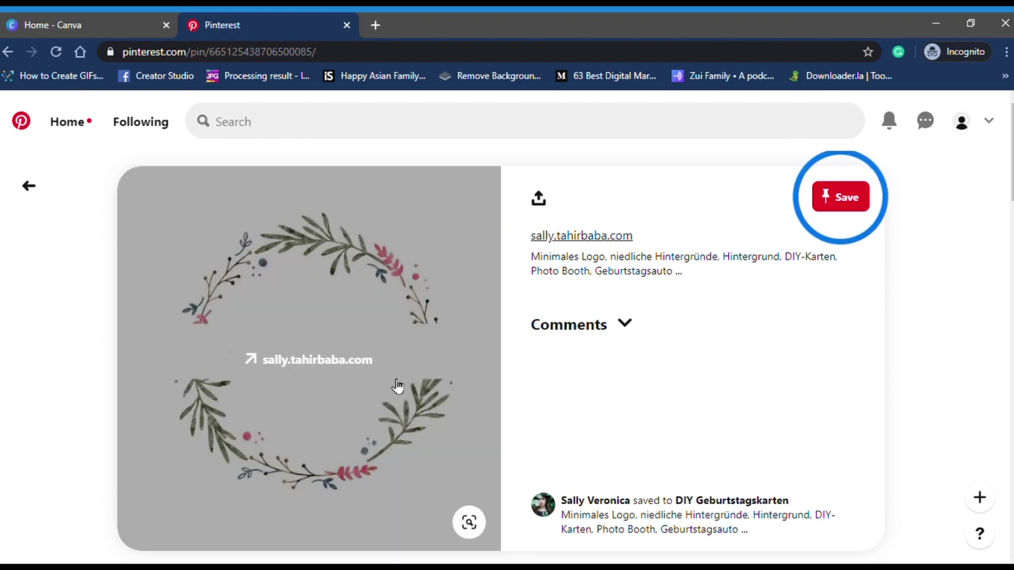
click(476, 359)
key(ctrl+1)
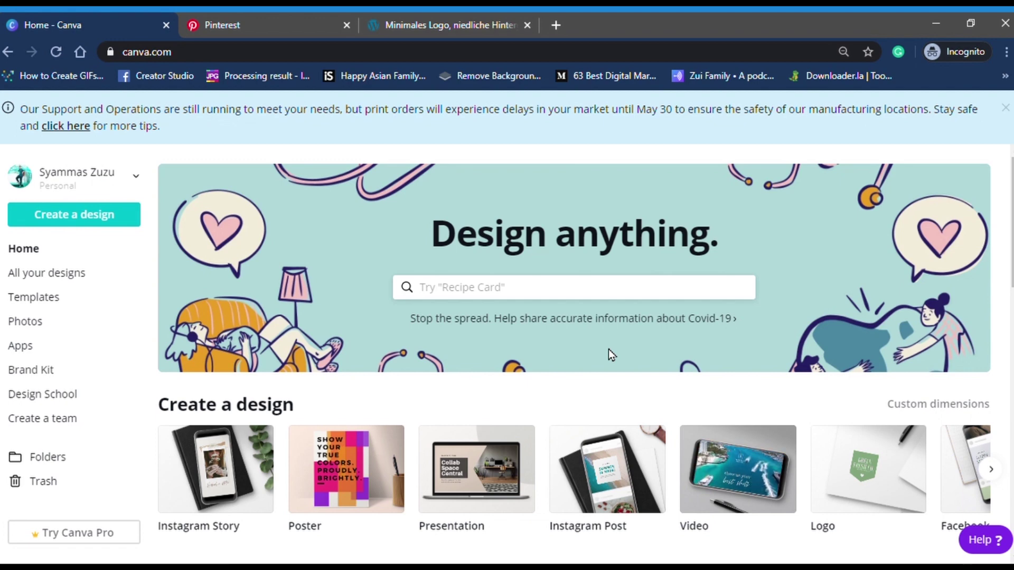
Start a blank Logo design from a 'logo' search on the Canva home page.
click(650, 296)
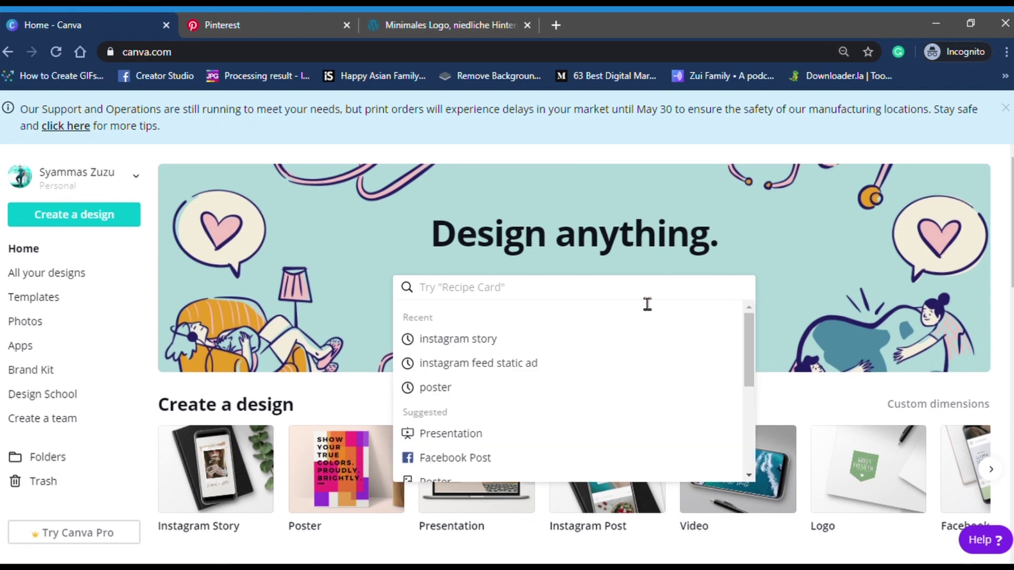
text(logo)
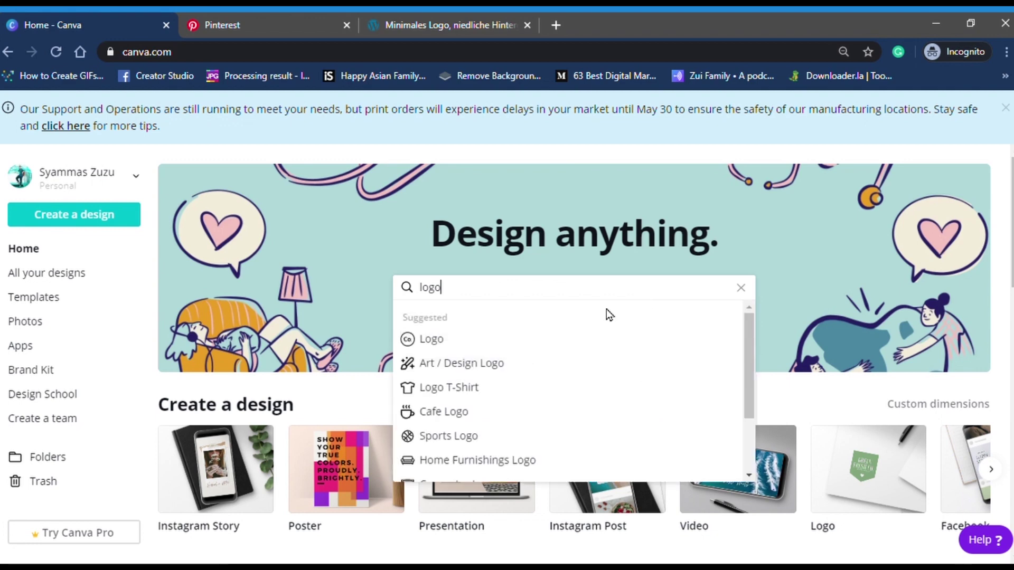
click(529, 347)
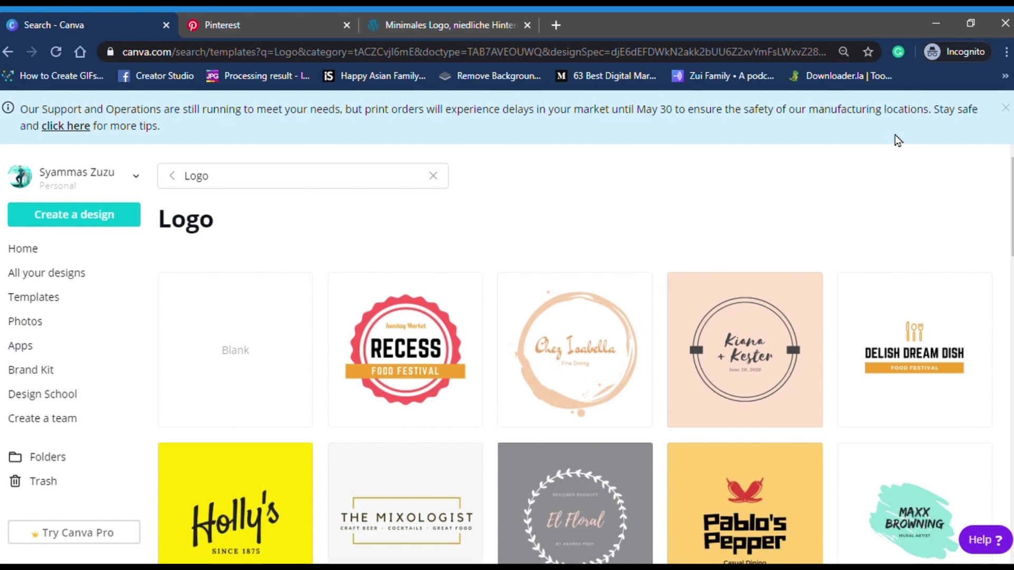
click(259, 375)
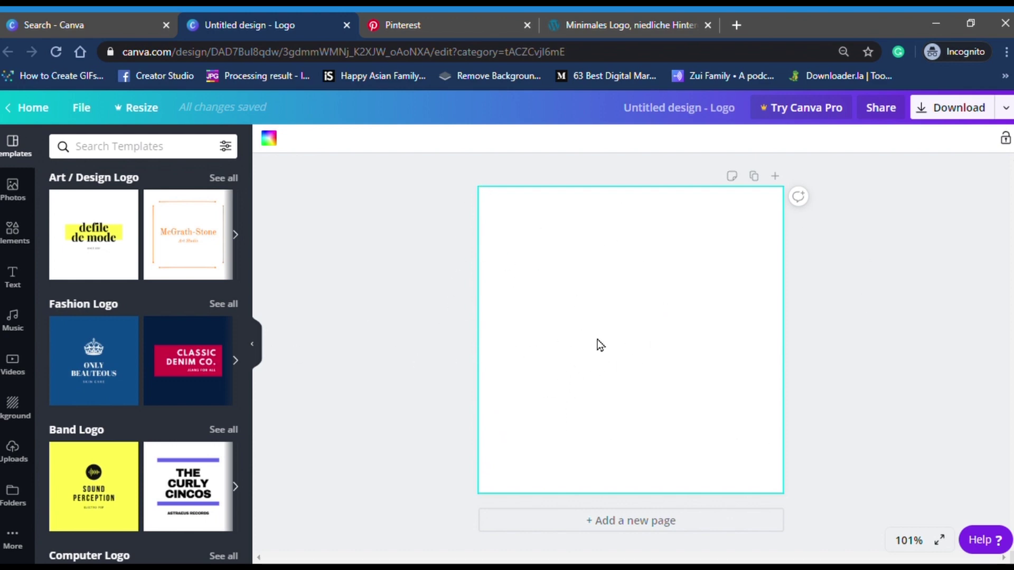
click(25, 464)
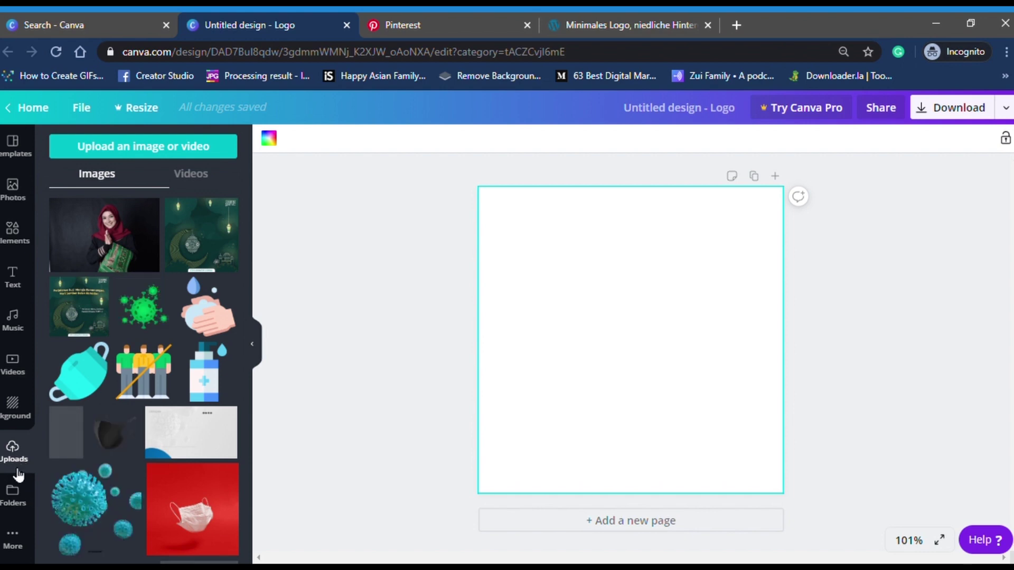
Enlarge the interface and upload the wreath image from the computer to Uploads.
key(ctrl+plus)
key(ctrl+plus)
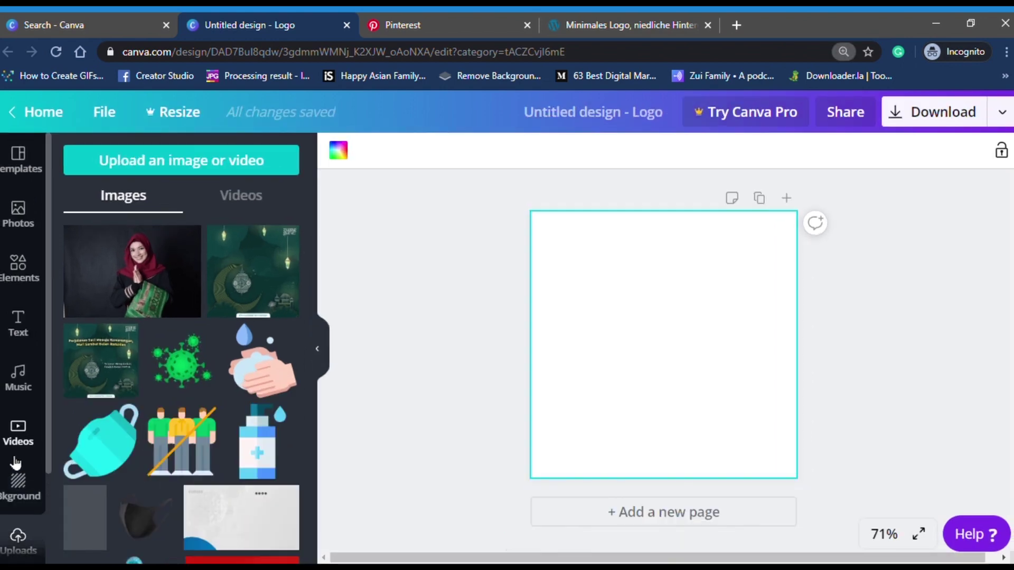
key(ctrl+plus)
scroll(19, 470, down, 1)
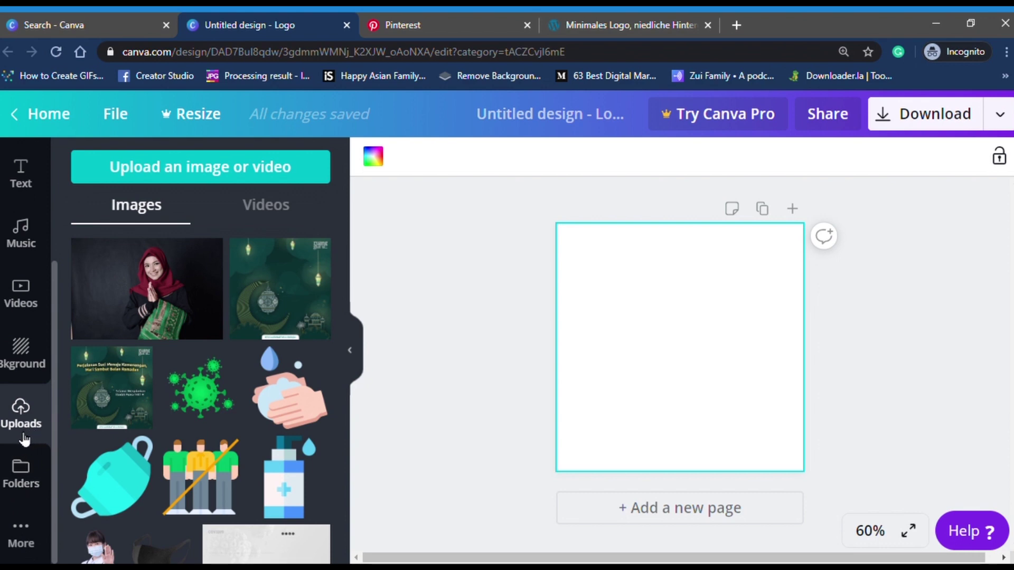
click(301, 182)
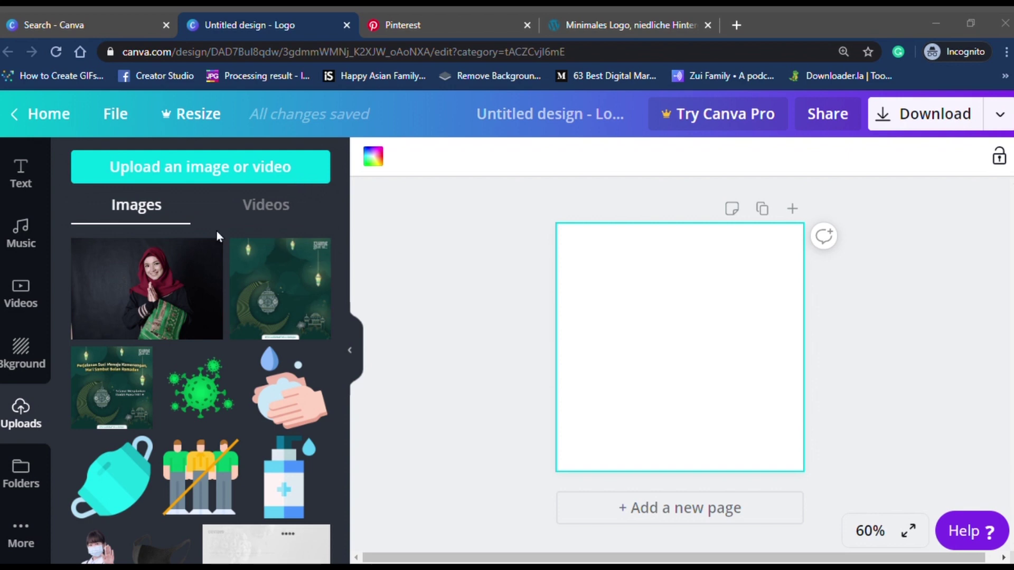
click(163, 181)
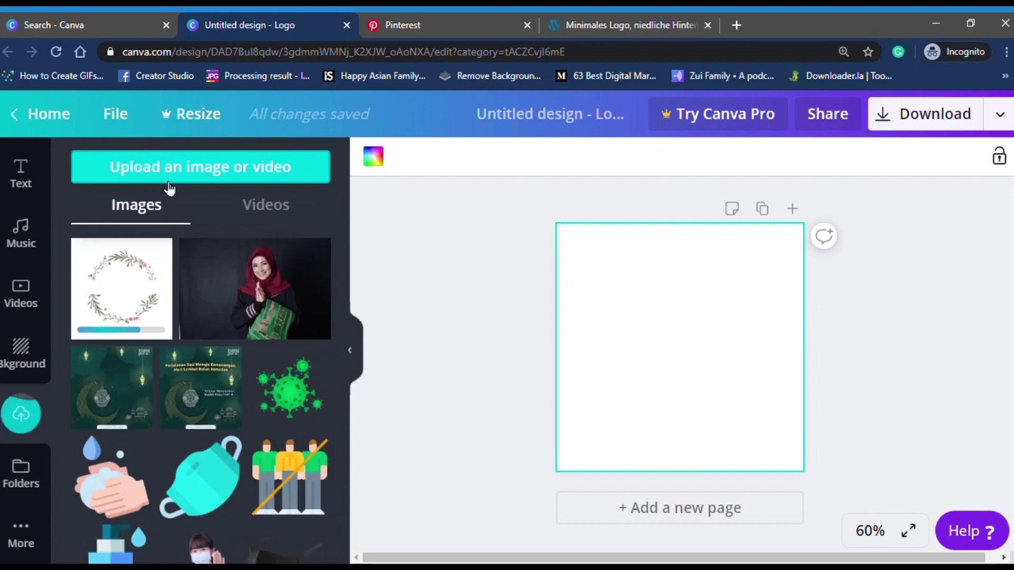
Place the uploaded wreath on the page and resize it to fill the 500 × 500 canvas.
click(161, 302)
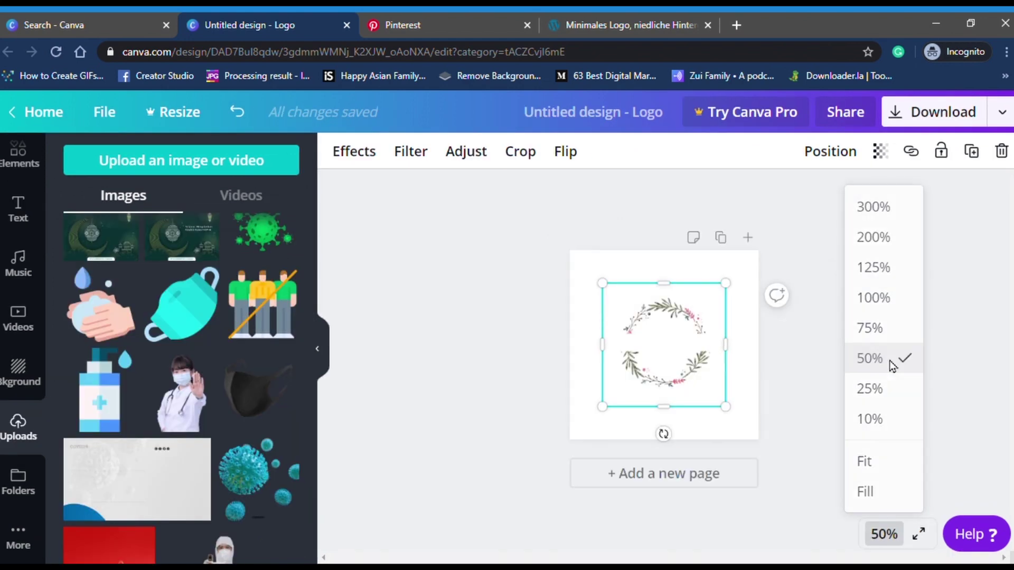
click(893, 360)
click(848, 360)
drag(670, 353, 661, 334)
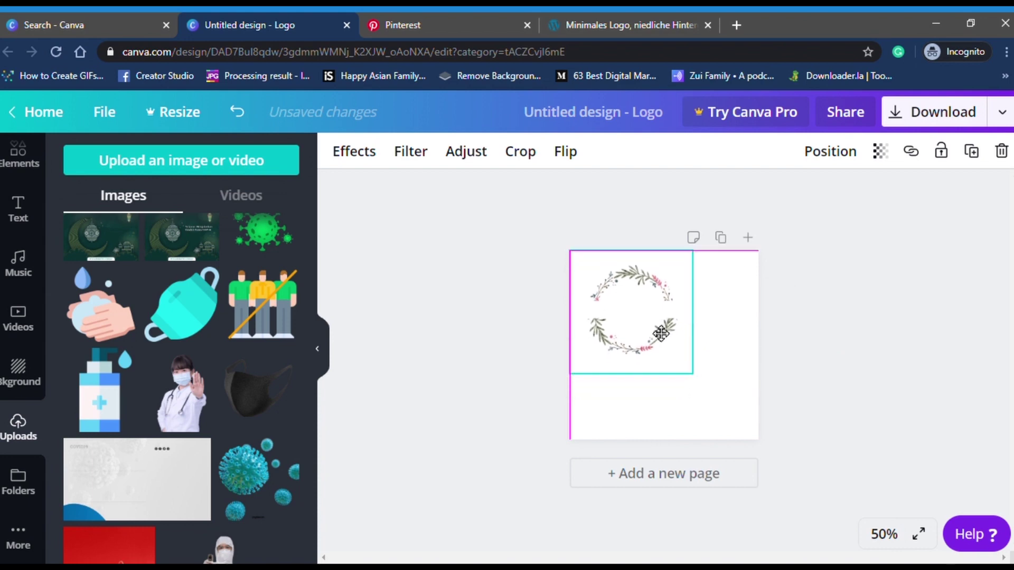
drag(693, 373, 771, 450)
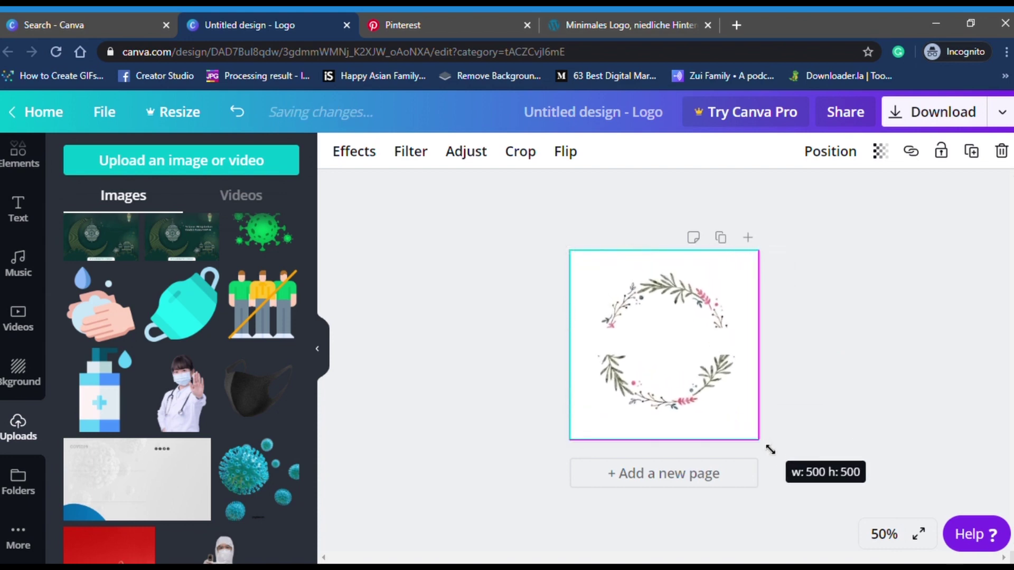
click(820, 429)
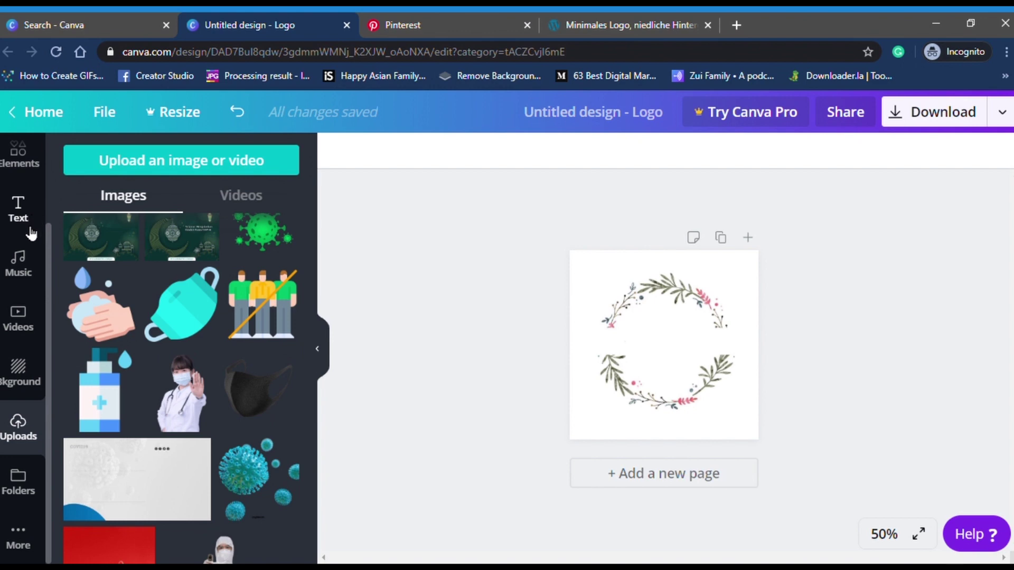
scroll(24, 238, up, 3)
scroll(29, 285, down, 2)
scroll(29, 270, up, 2)
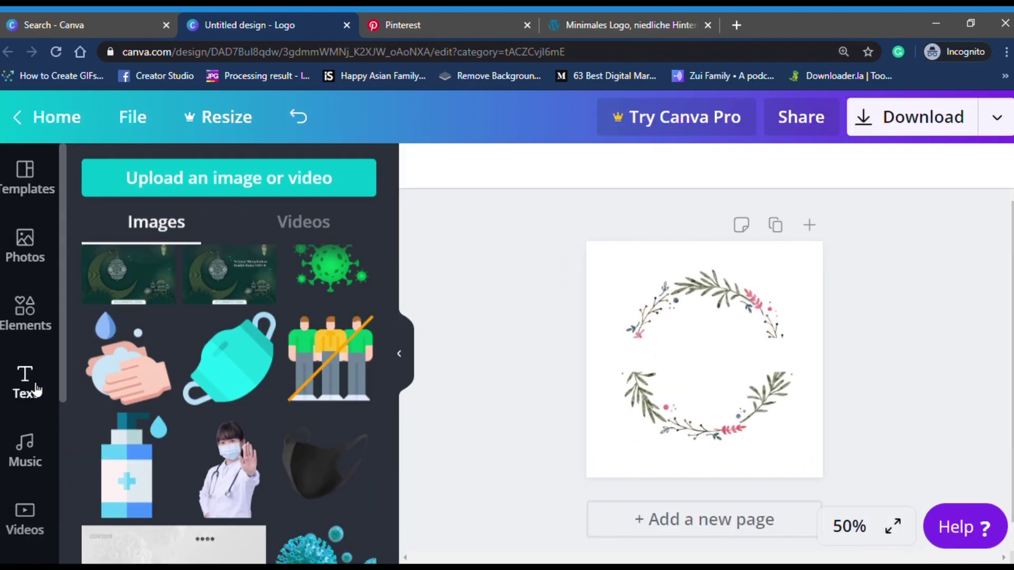
click(21, 334)
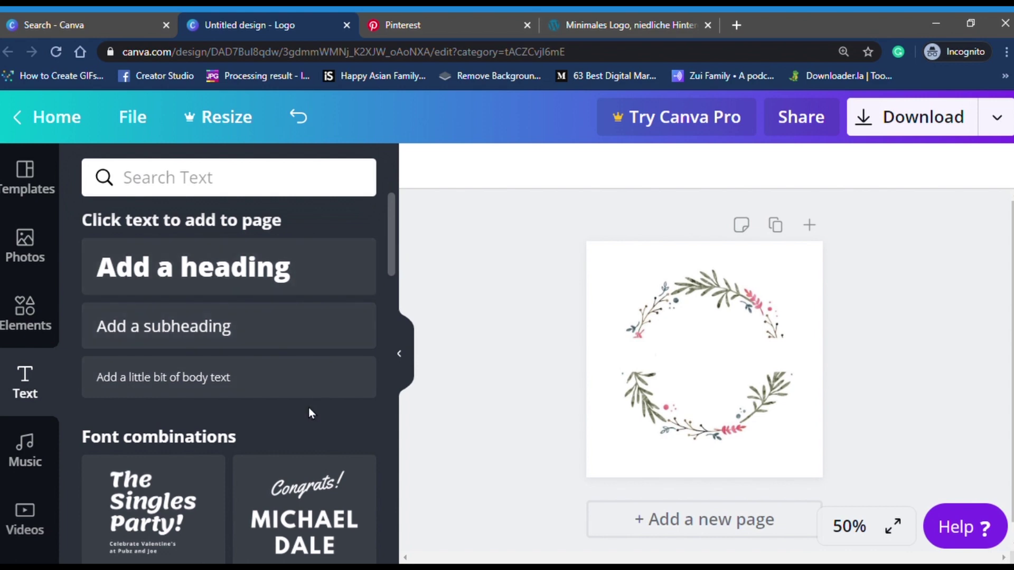
scroll(310, 413, down, 3)
scroll(310, 413, down, 1)
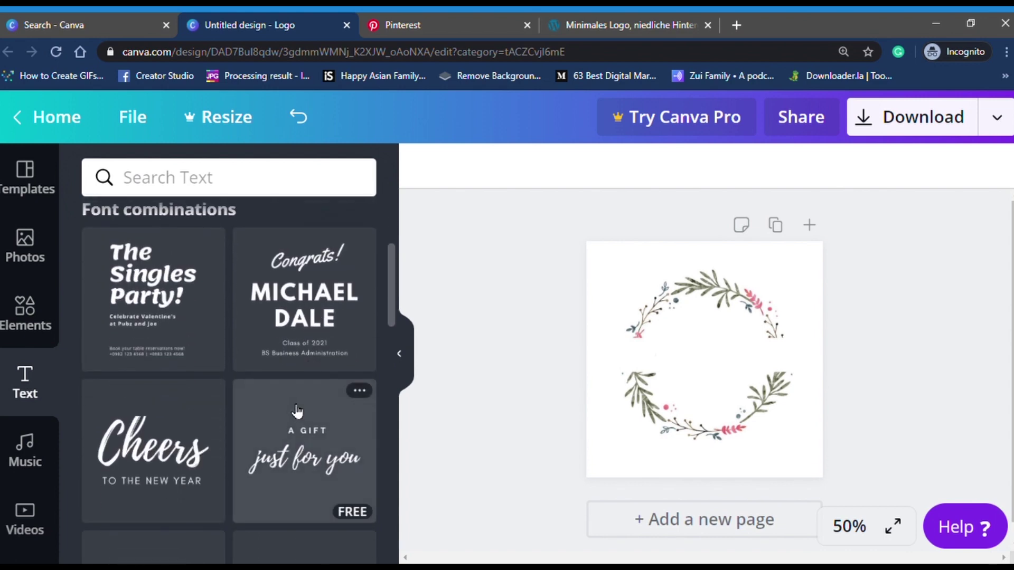
scroll(296, 411, down, 1)
scroll(296, 411, down, 2)
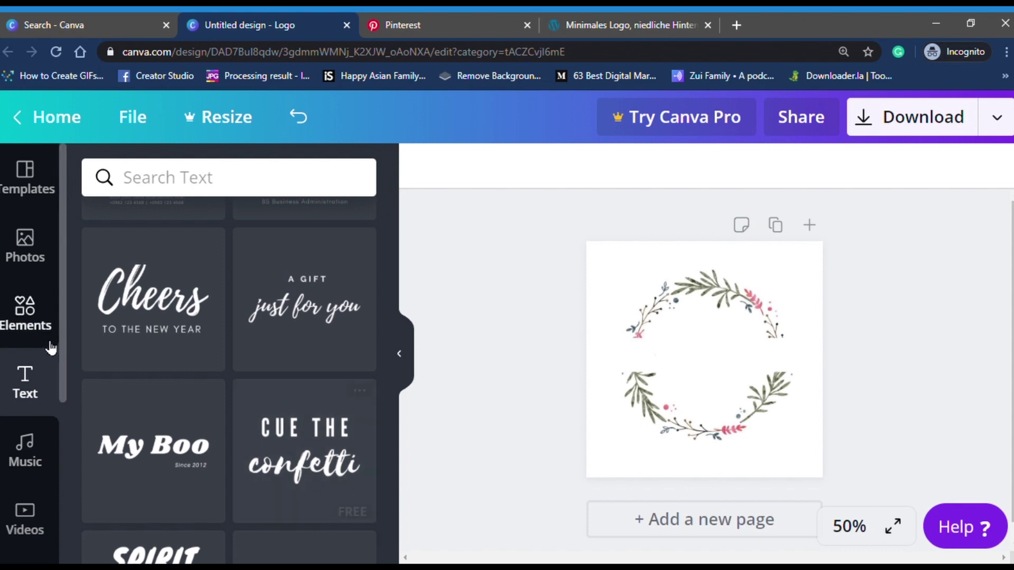
scroll(306, 402, down, 1)
scroll(307, 407, down, 1)
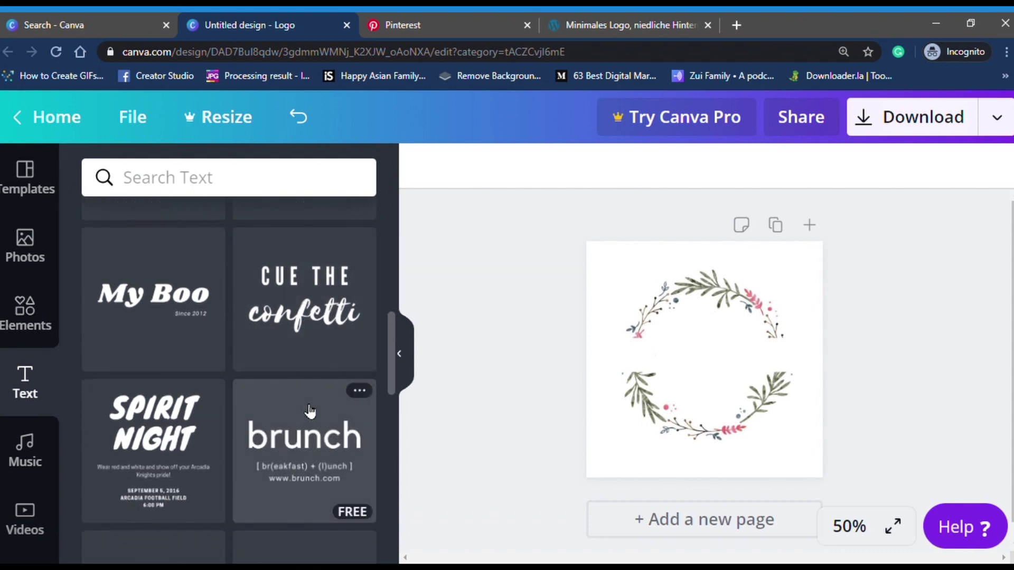
scroll(309, 411, up, 1)
scroll(310, 411, up, 1)
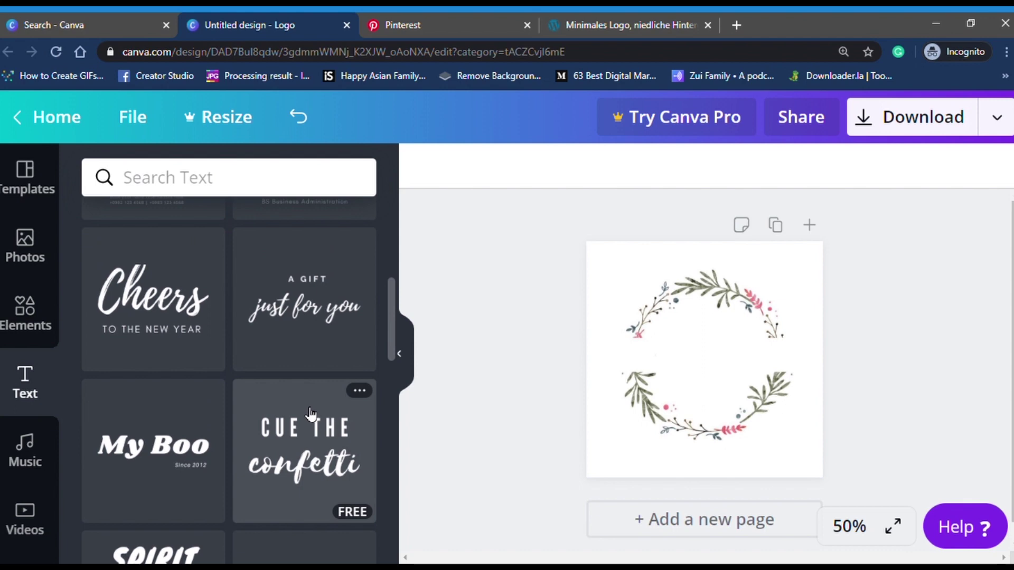
scroll(309, 416, up, 2)
scroll(309, 418, down, 2)
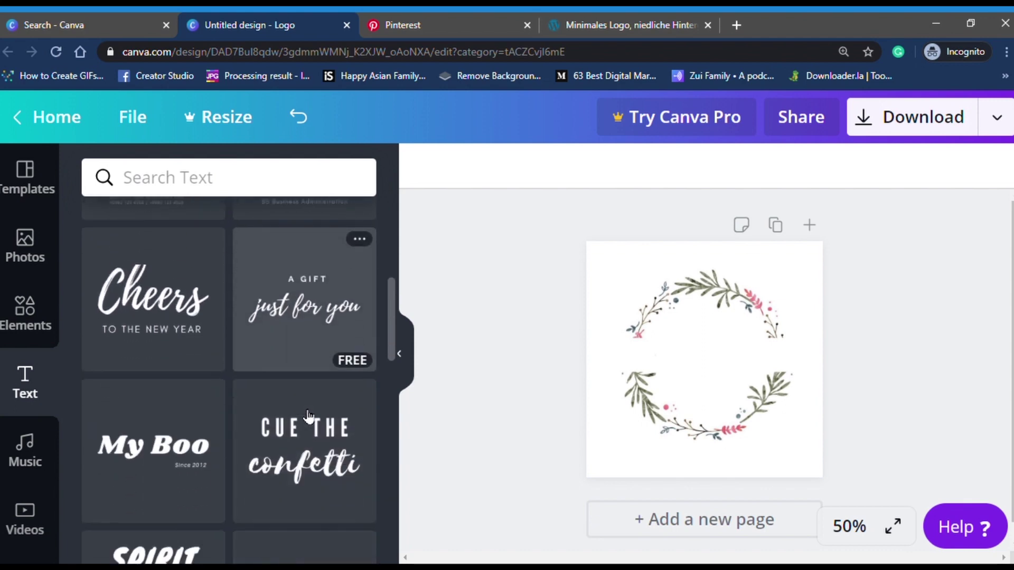
scroll(308, 418, down, 1)
scroll(308, 416, down, 3)
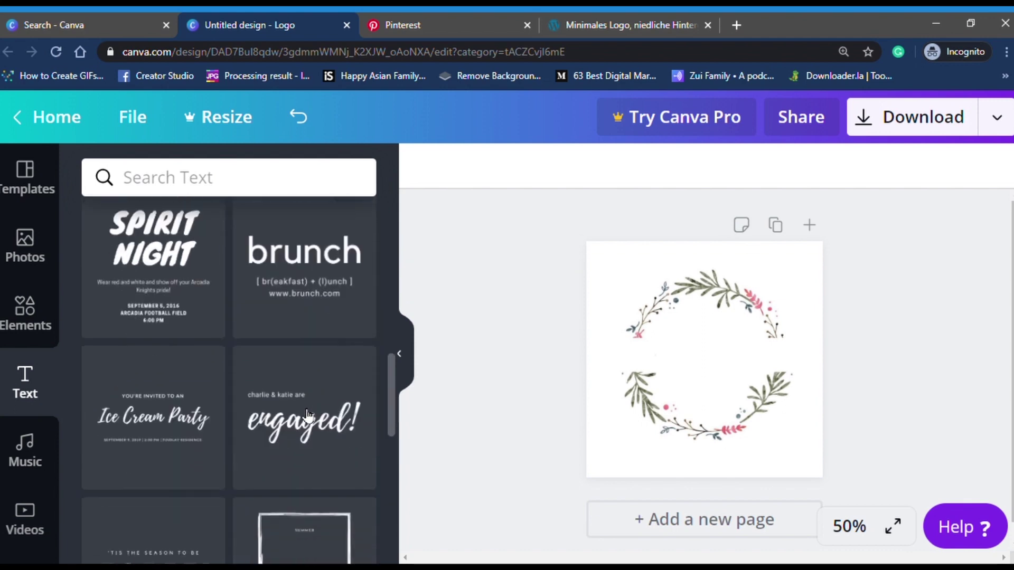
scroll(307, 417, up, 4)
scroll(307, 417, up, 2)
mouse_move(153, 375)
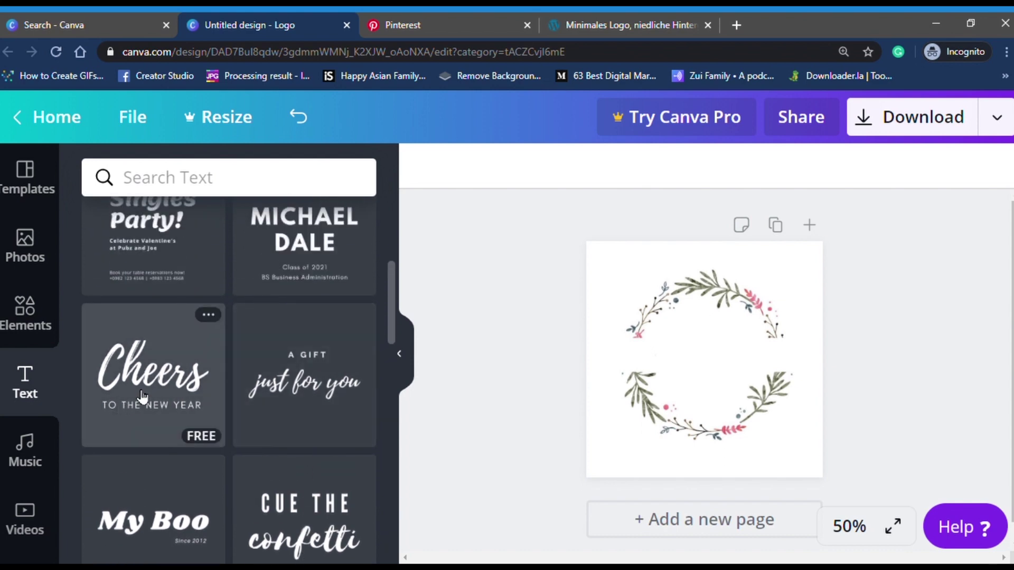
click(143, 400)
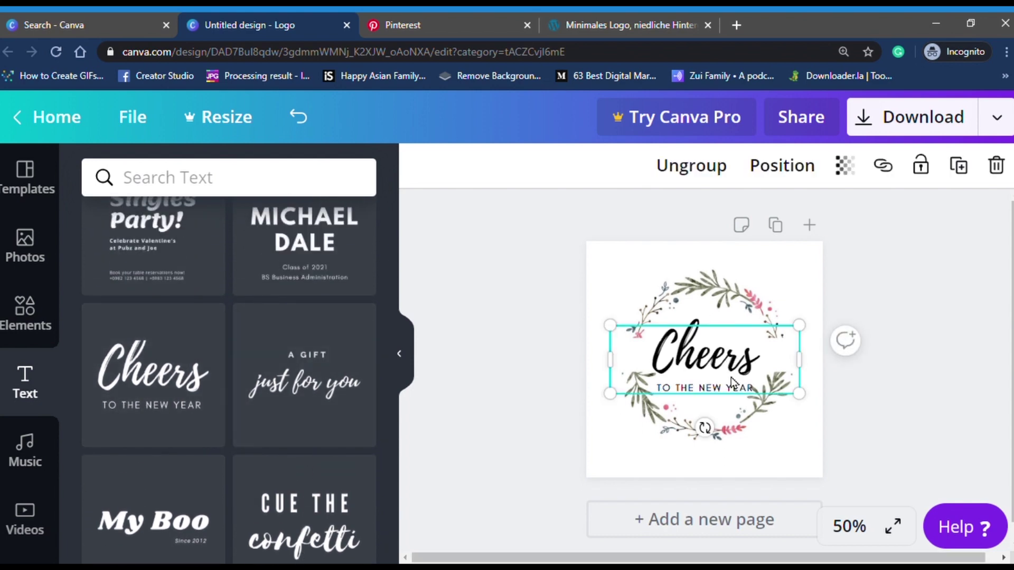
Add the 'Cheers to the new year' text combination inside the wreath and ungroup it.
click(708, 361)
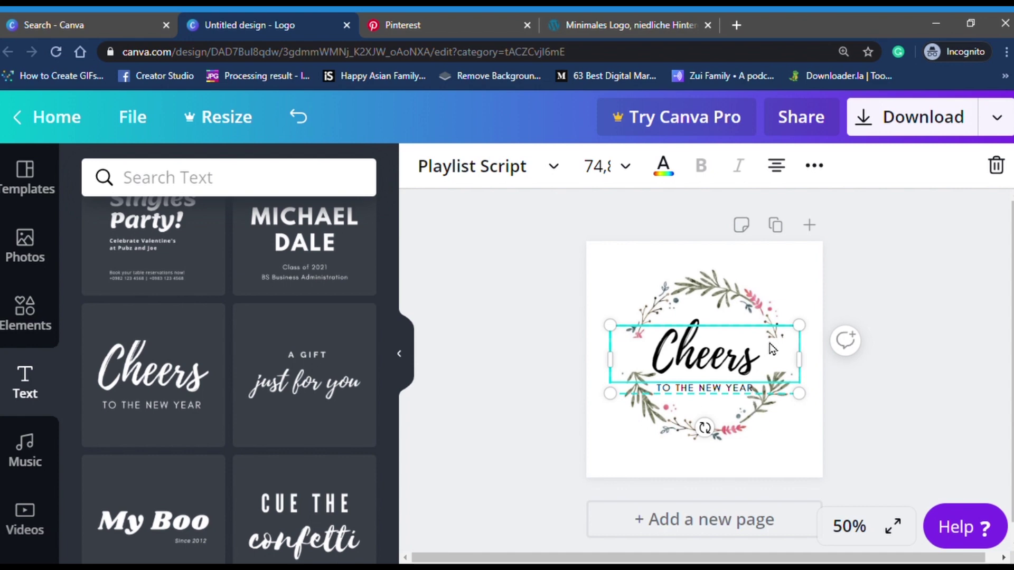
scroll(772, 349, down, 3)
scroll(771, 350, up, 5)
scroll(760, 352, up, 3)
scroll(757, 353, down, 2)
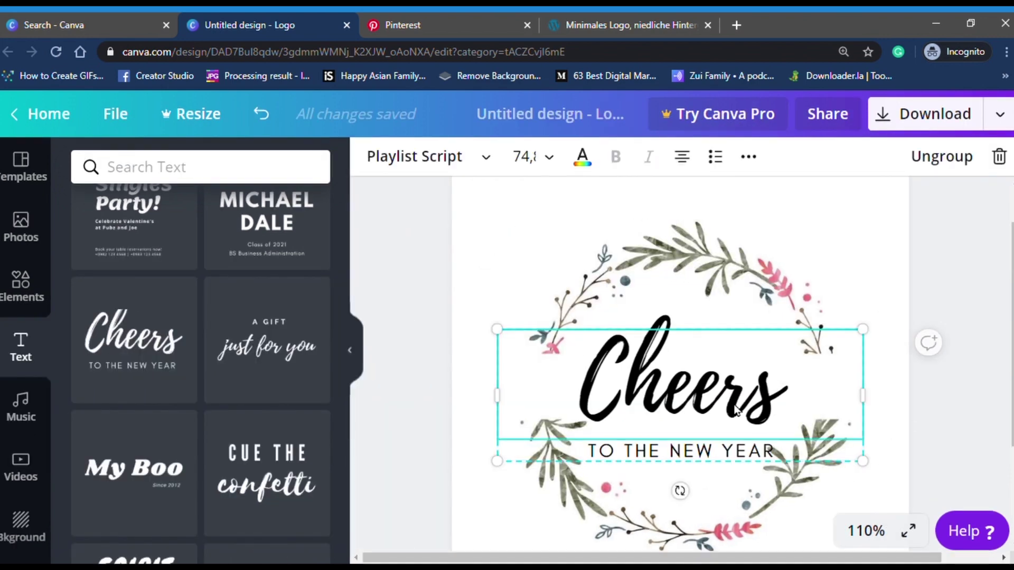
click(939, 157)
click(761, 406)
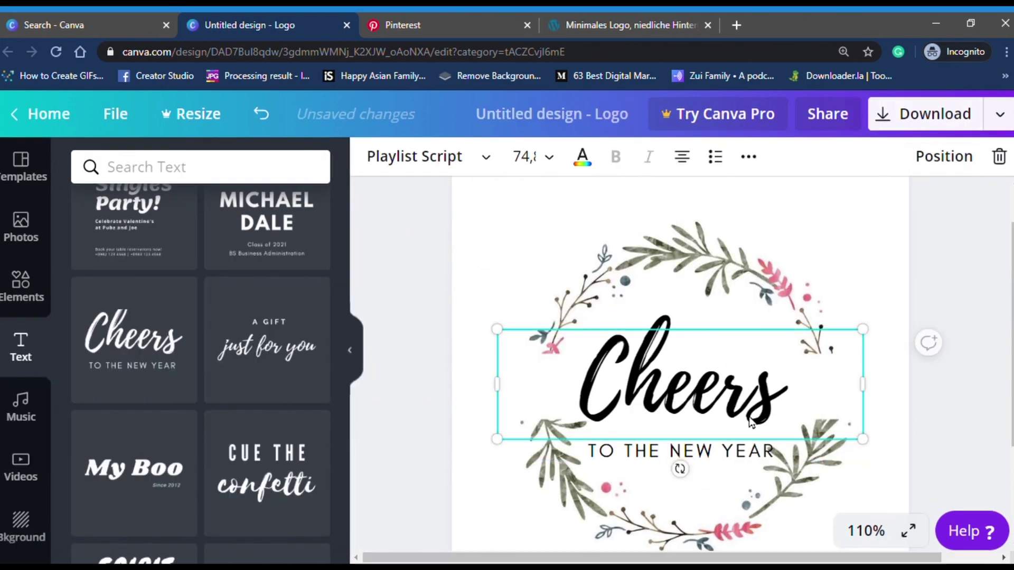
Change the heading to 'Princess' and the subtitle to 'KITCHEN' inside the wreath.
click(686, 452)
click(718, 415)
drag(732, 412, 747, 396)
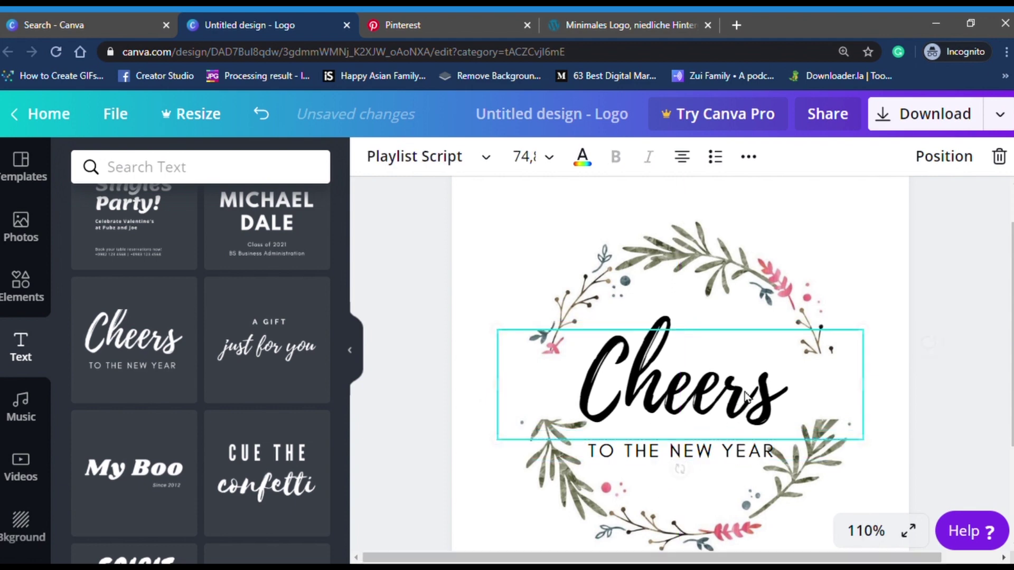
key(Return)
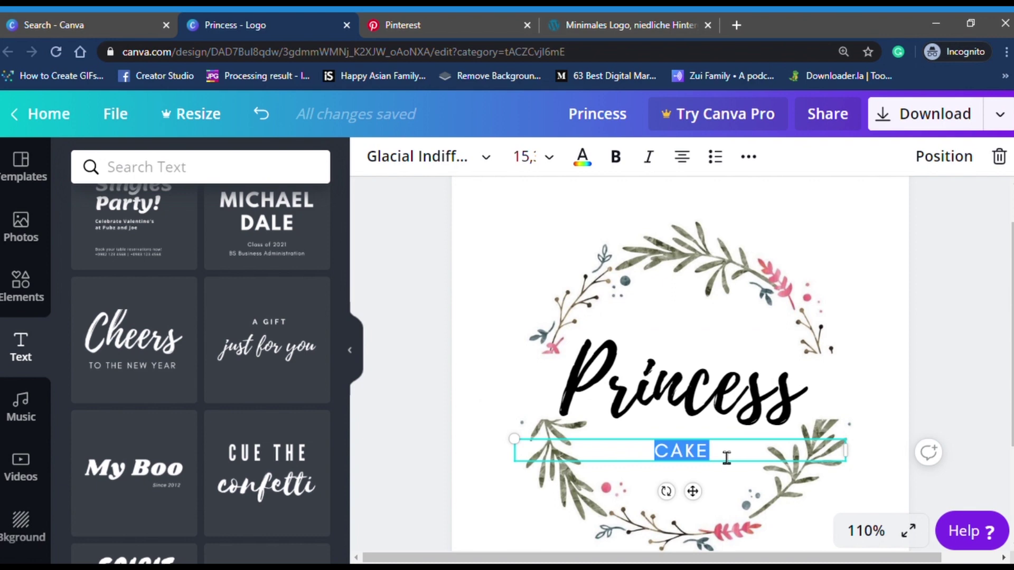
text(KI)
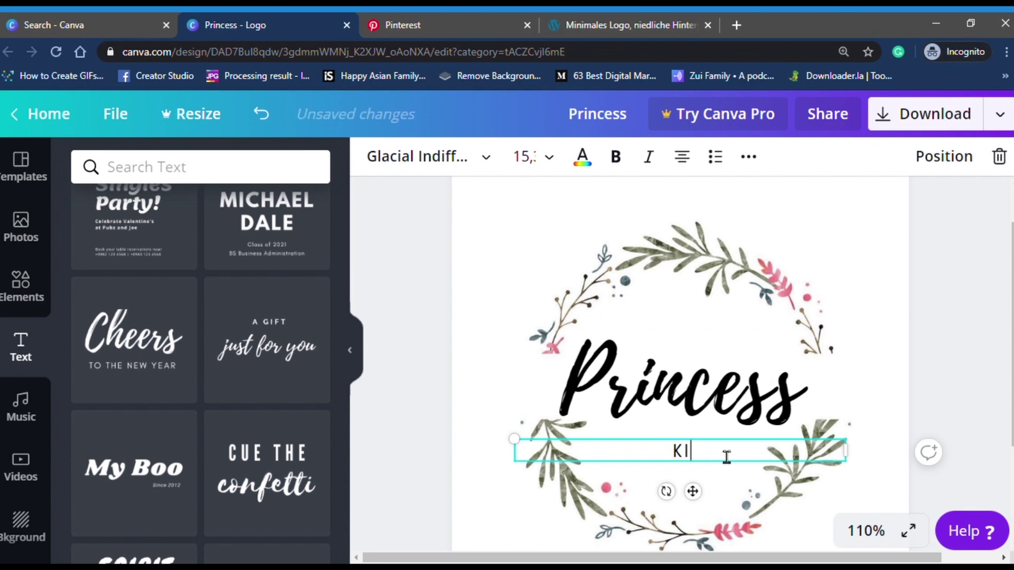
text(TCHE)
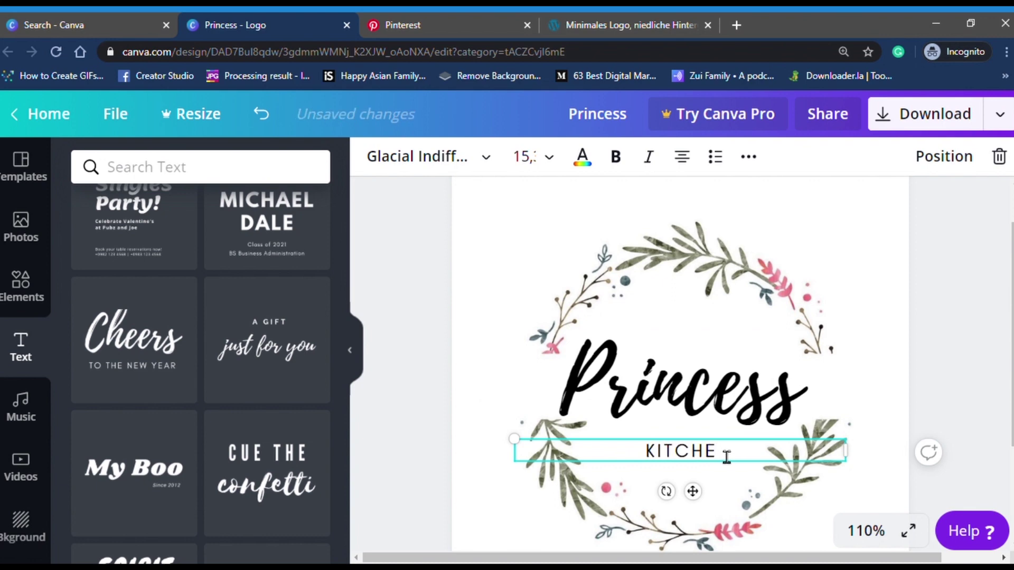
text(N)
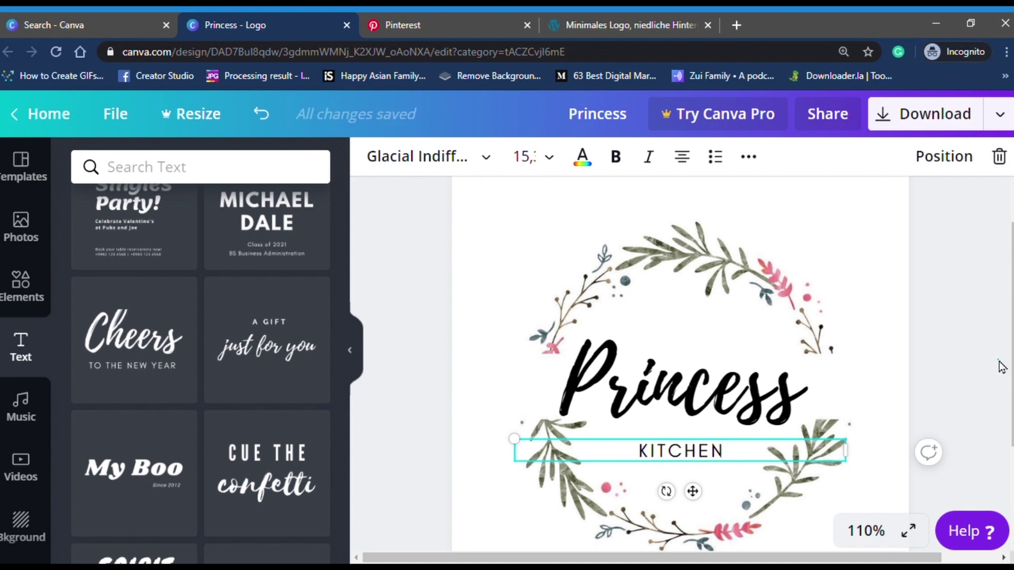
click(1002, 366)
click(867, 530)
click(878, 310)
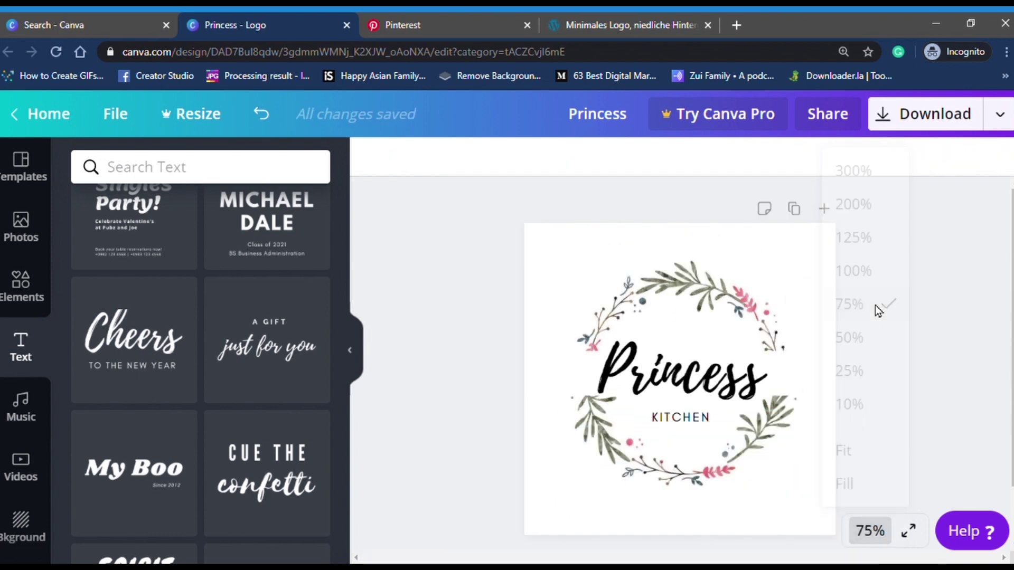
click(350, 351)
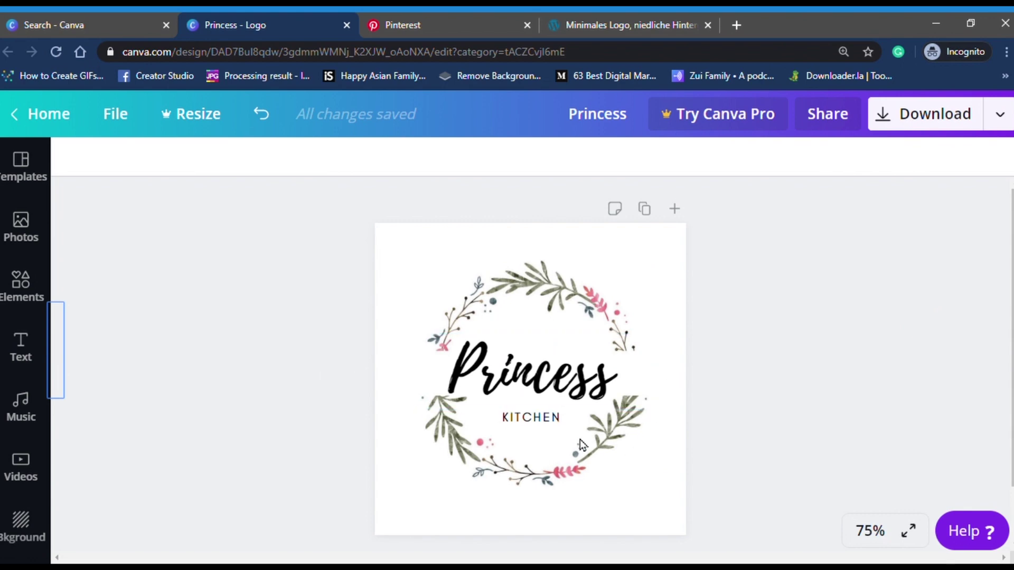
scroll(377, 287, down, 2)
scroll(385, 294, up, 2)
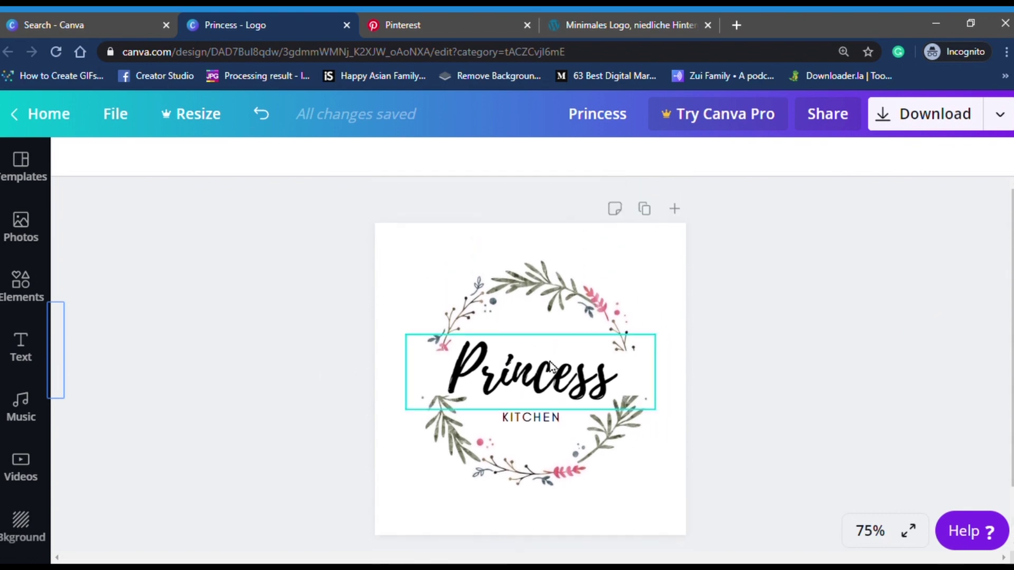
click(554, 382)
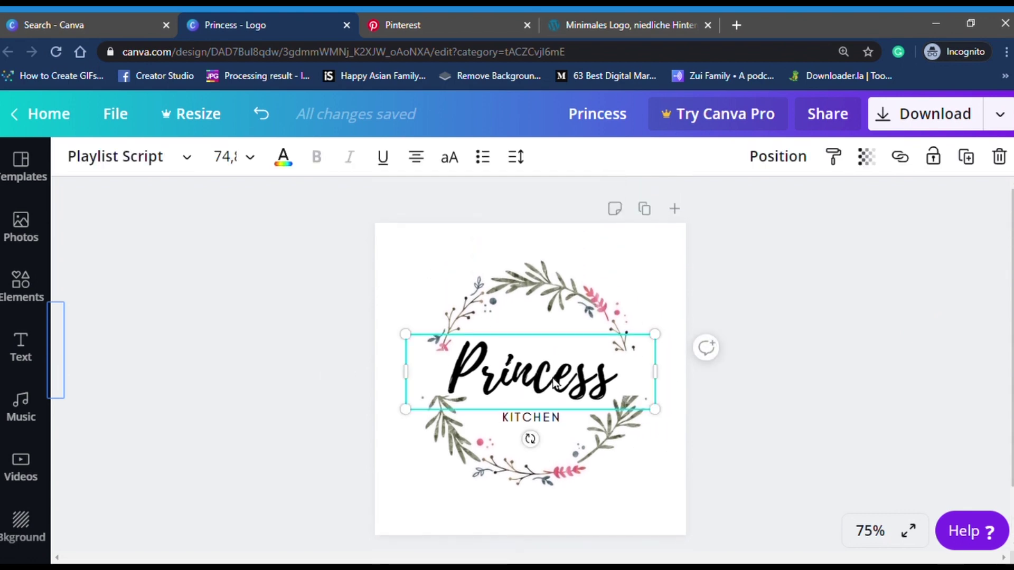
click(549, 418)
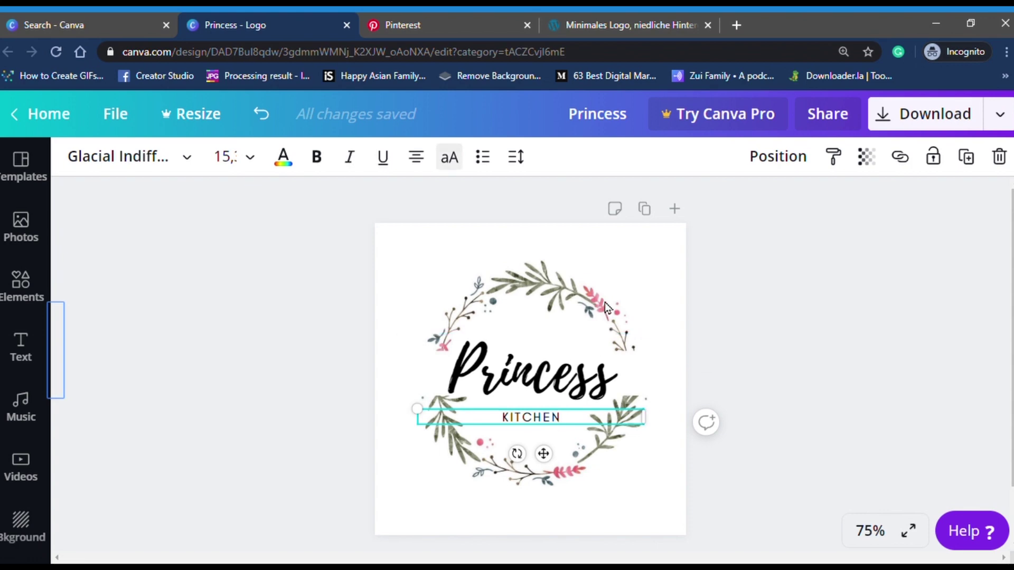
click(604, 302)
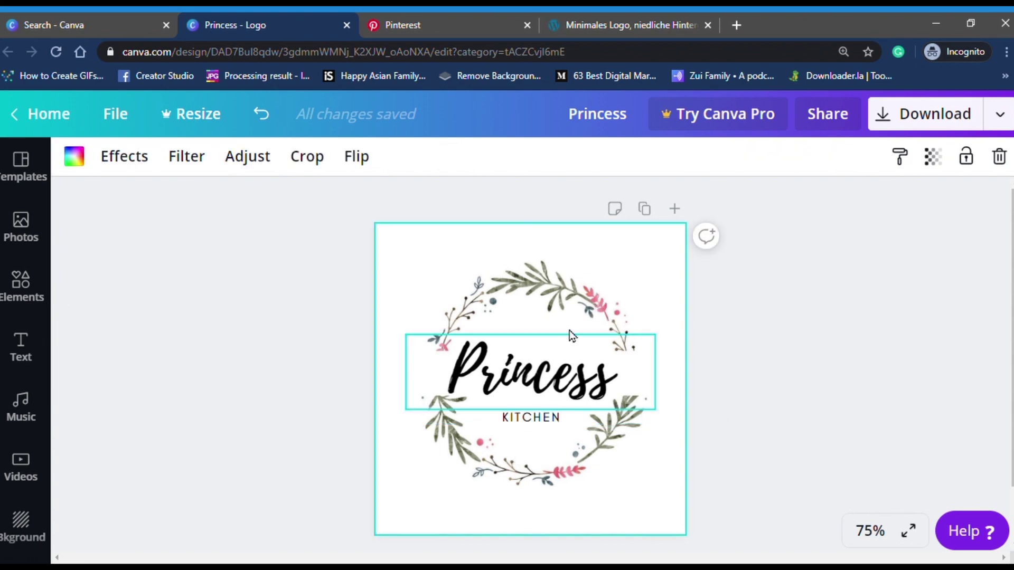
click(727, 344)
click(610, 381)
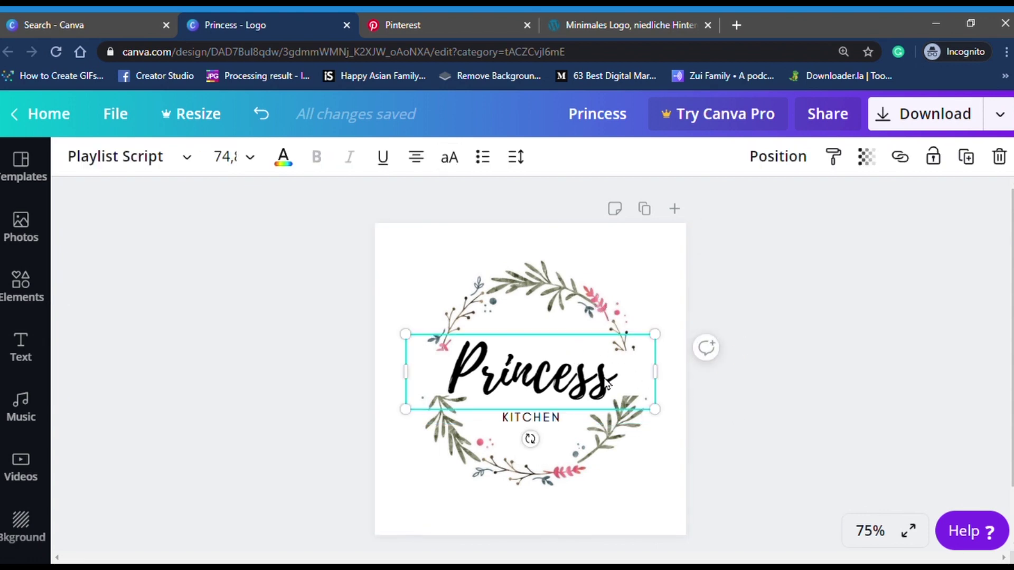
Try applying pink #E397A3, then undo it when it lands on the background.
click(285, 159)
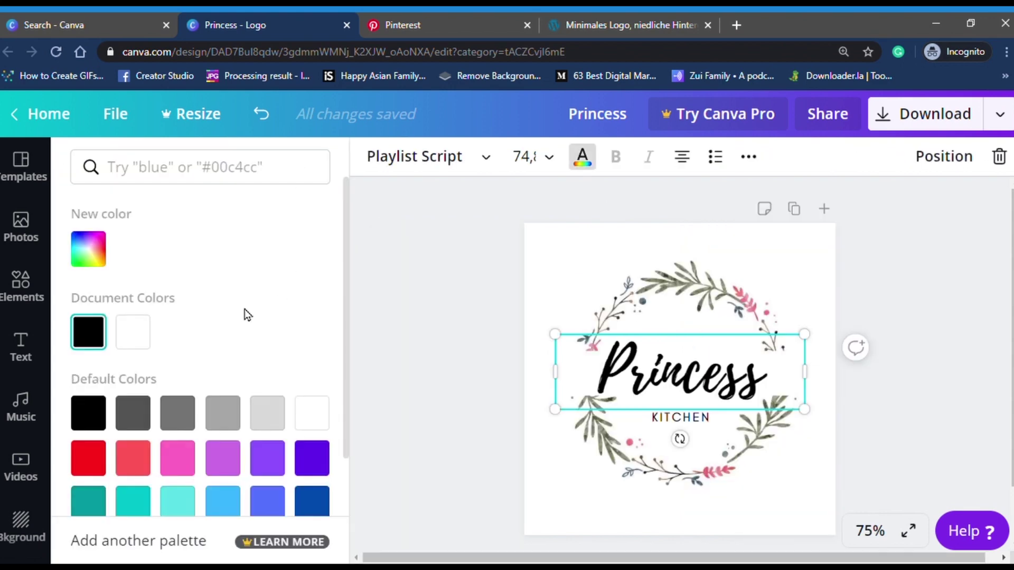
scroll(262, 328, down, 2)
scroll(269, 341, up, 2)
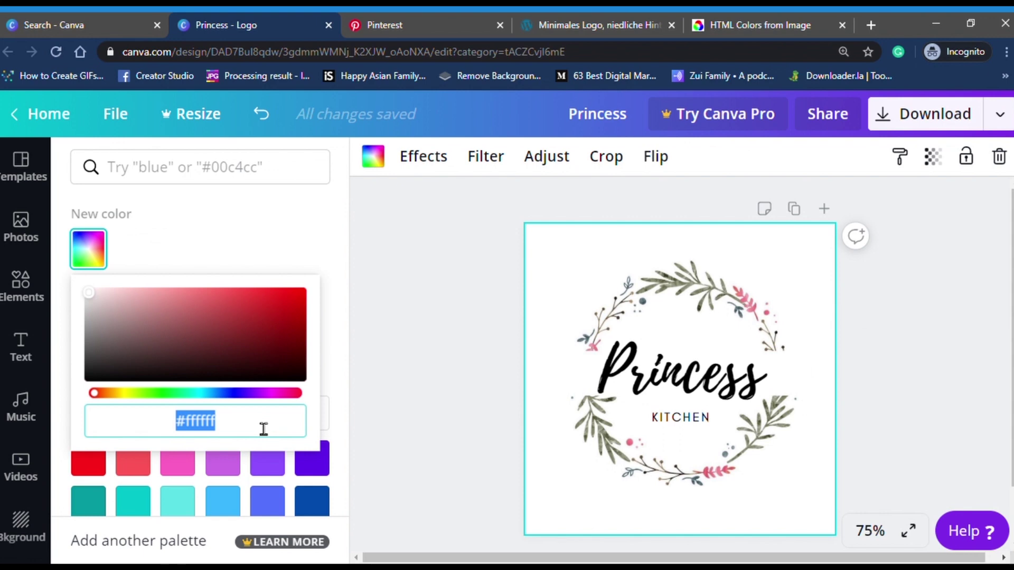
text(#E397A3)
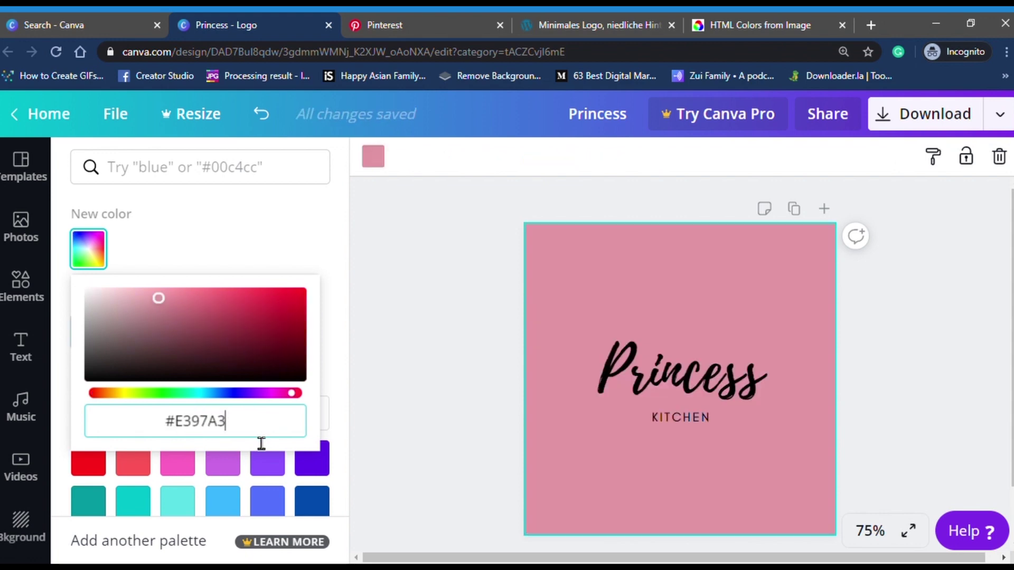
click(451, 350)
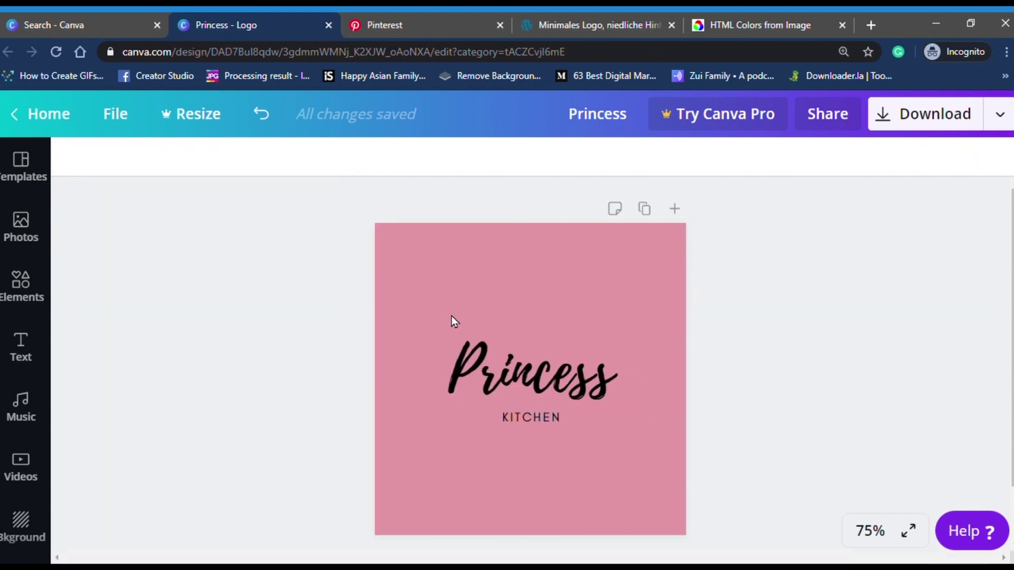
key(ctrl+z)
Colour the Princess text pink #E397A3 and make KITCHEN bold.
click(604, 386)
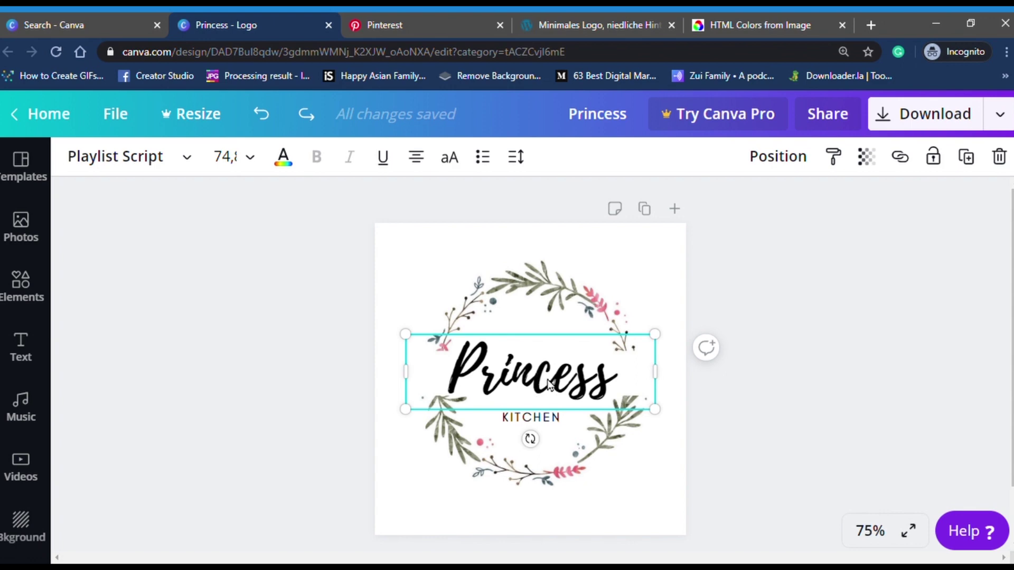
click(284, 158)
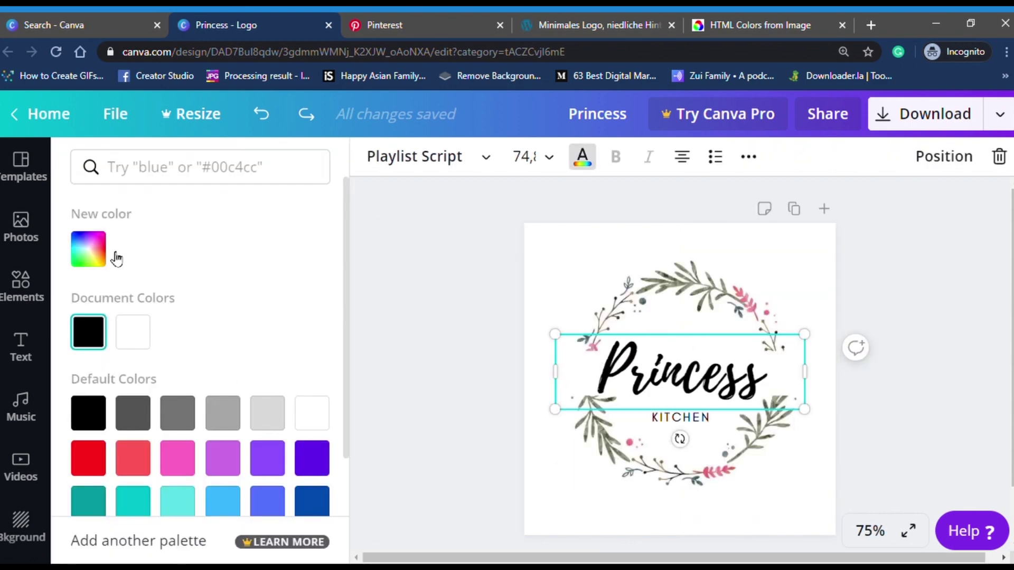
click(97, 256)
text(#E397A3)
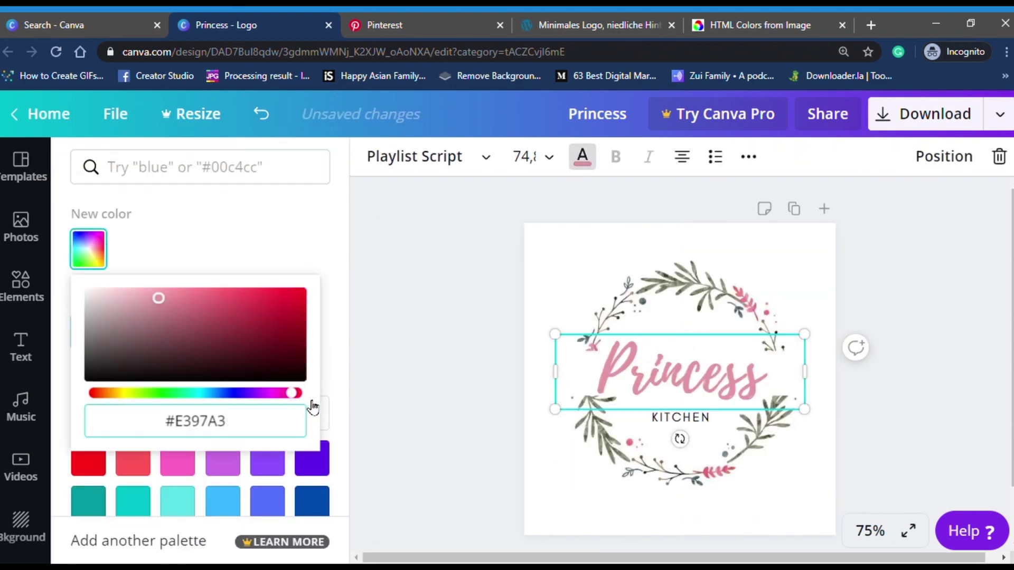
click(450, 388)
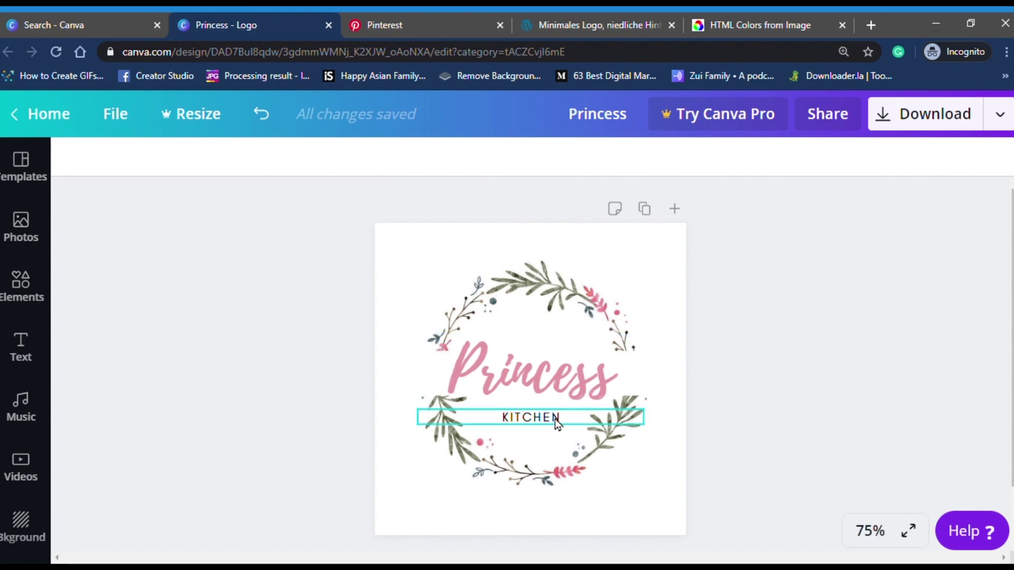
click(556, 426)
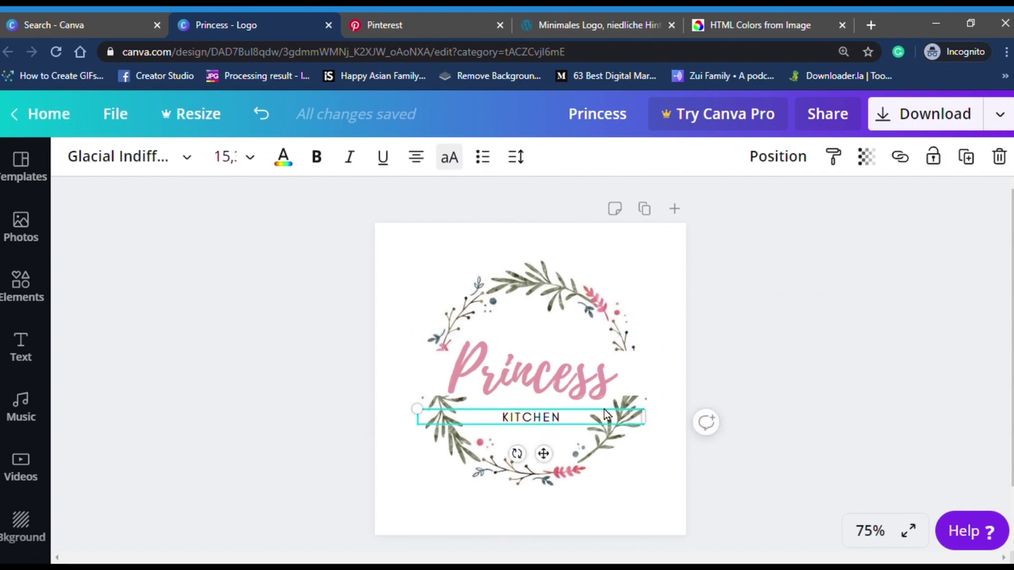
click(317, 156)
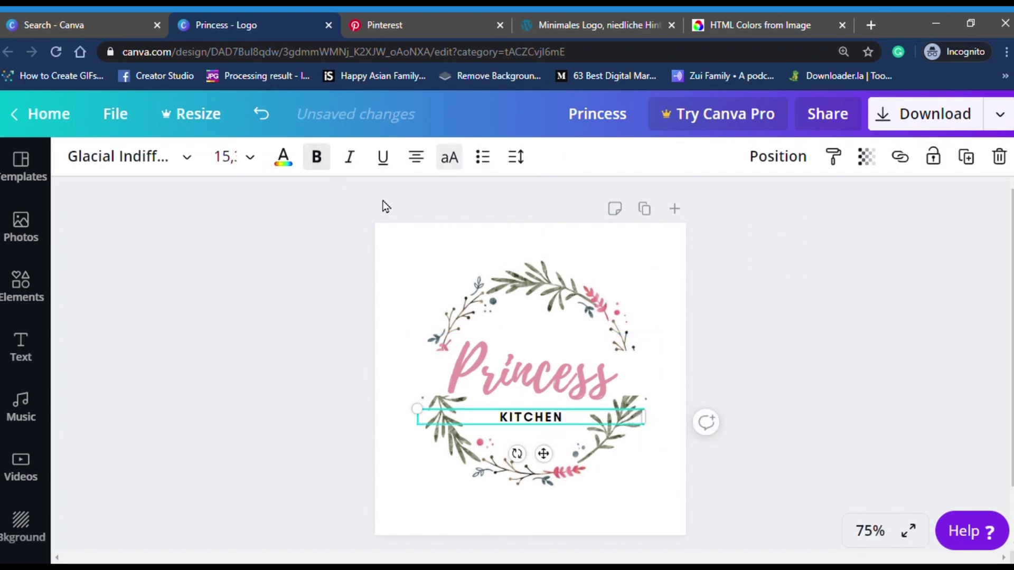
Enlarge KITCHEN and centre it below Princess, then centre Princess inside the wreath.
mouse_move(646, 423)
mouse_down()
mouse_move(521, 422)
mouse_move(571, 405)
mouse_move(592, 411)
mouse_up()
drag(531, 421, 559, 430)
click(642, 378)
drag(585, 384, 586, 387)
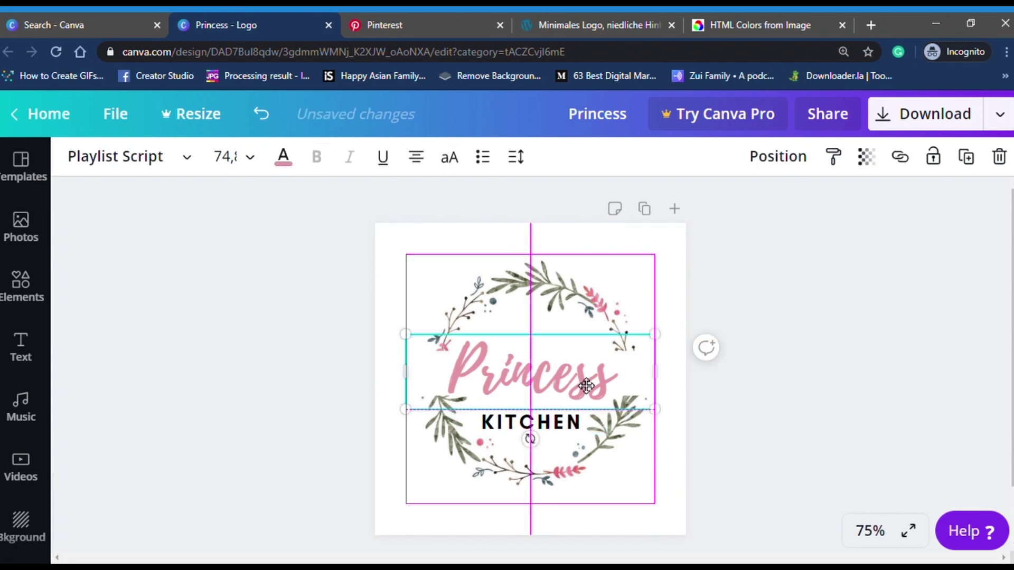
click(745, 328)
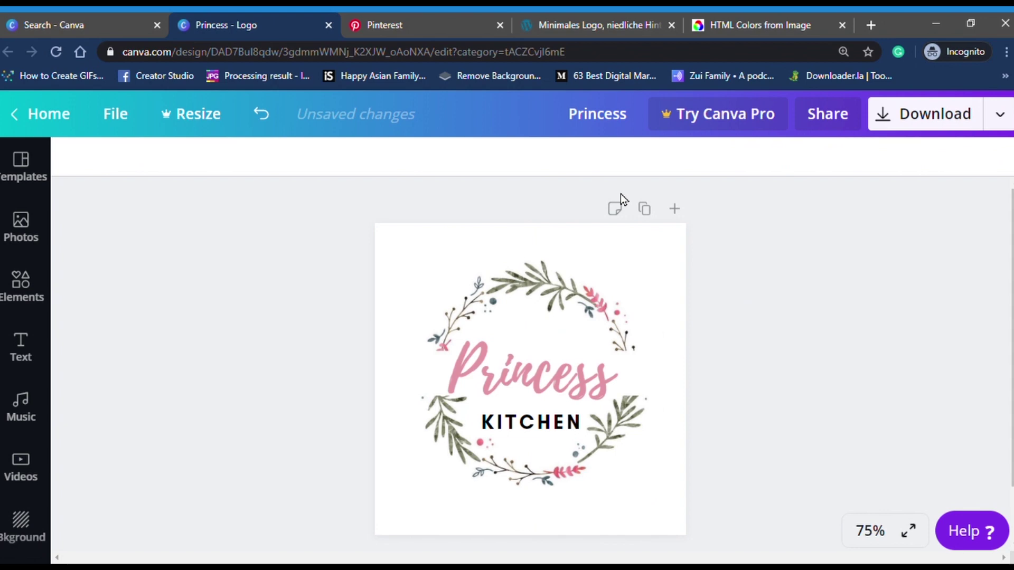
drag(559, 394, 572, 393)
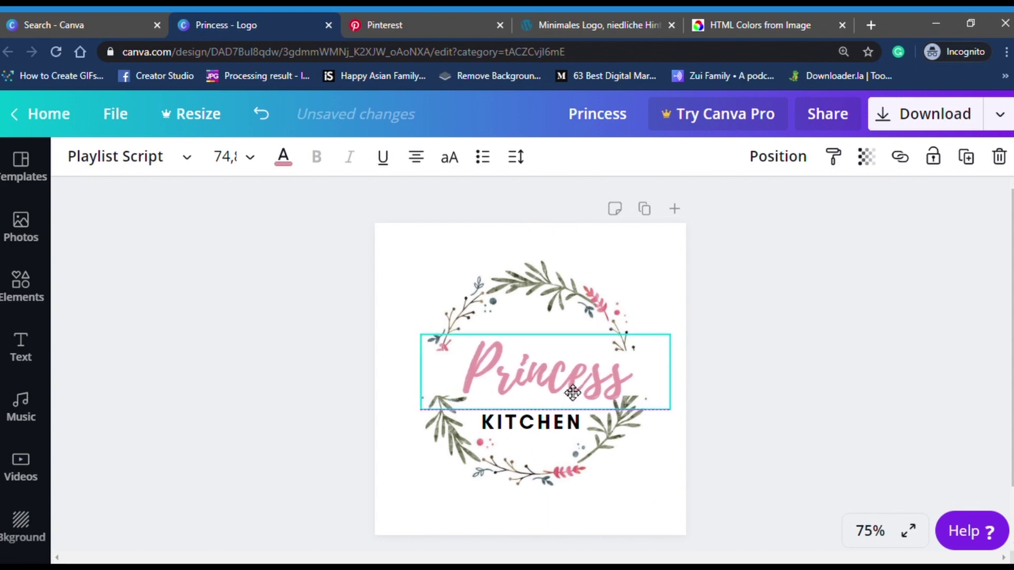
drag(572, 393, 555, 394)
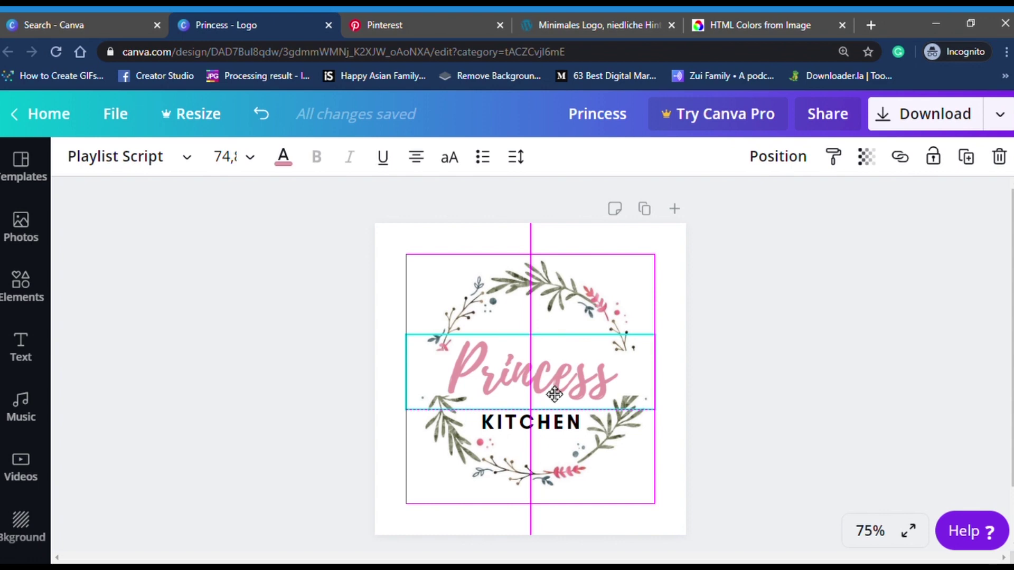
drag(554, 394, 546, 388)
click(841, 332)
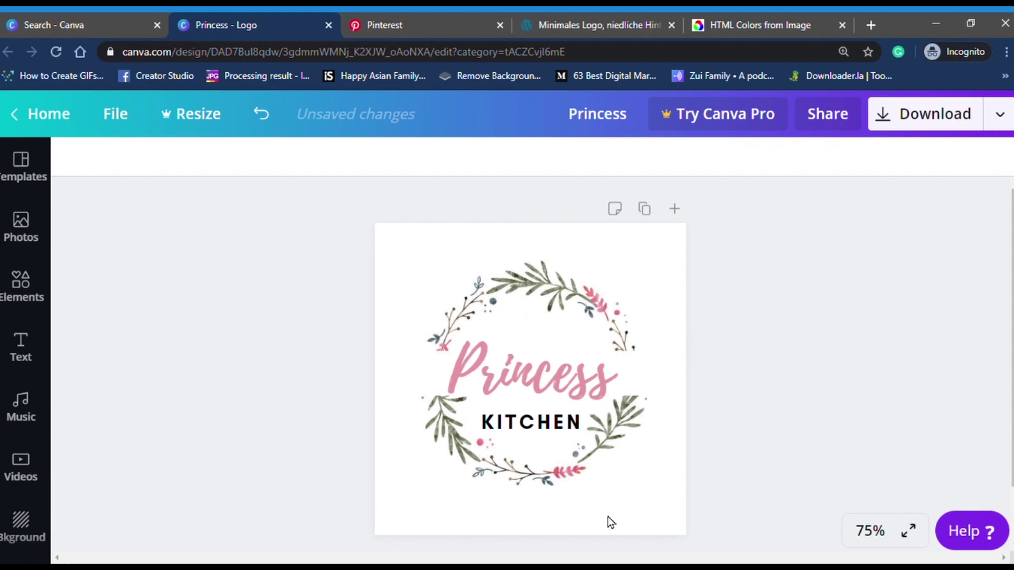
Download the finished Princess Kitchen logo as a PNG file.
scroll(550, 470, down, 2)
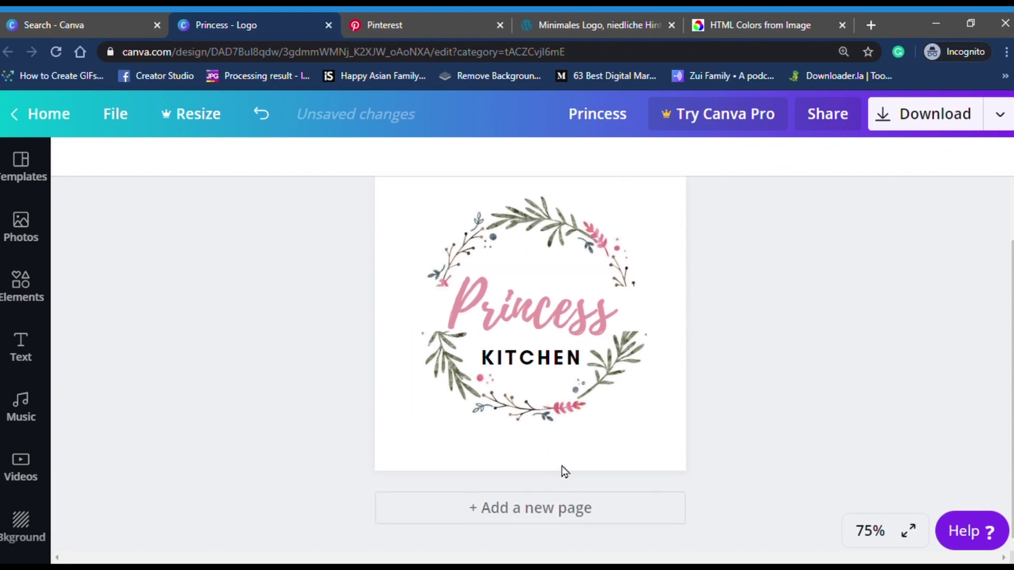
scroll(566, 467, up, 2)
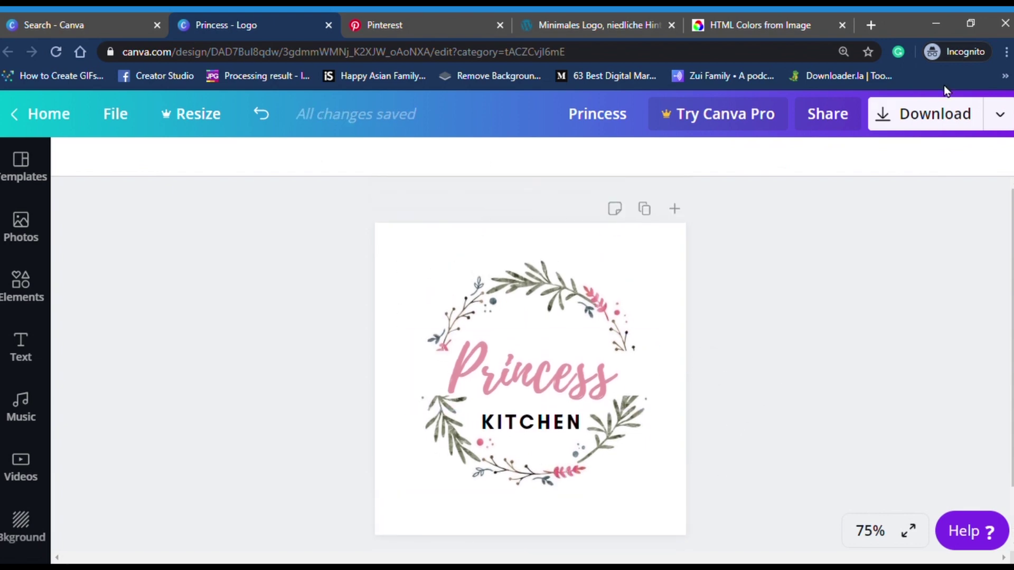
click(949, 116)
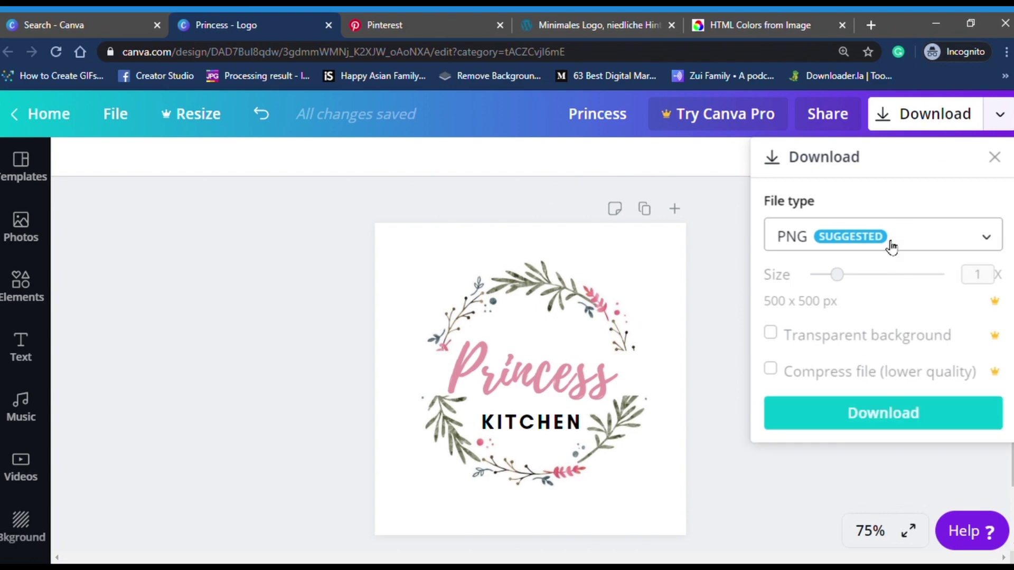
click(928, 418)
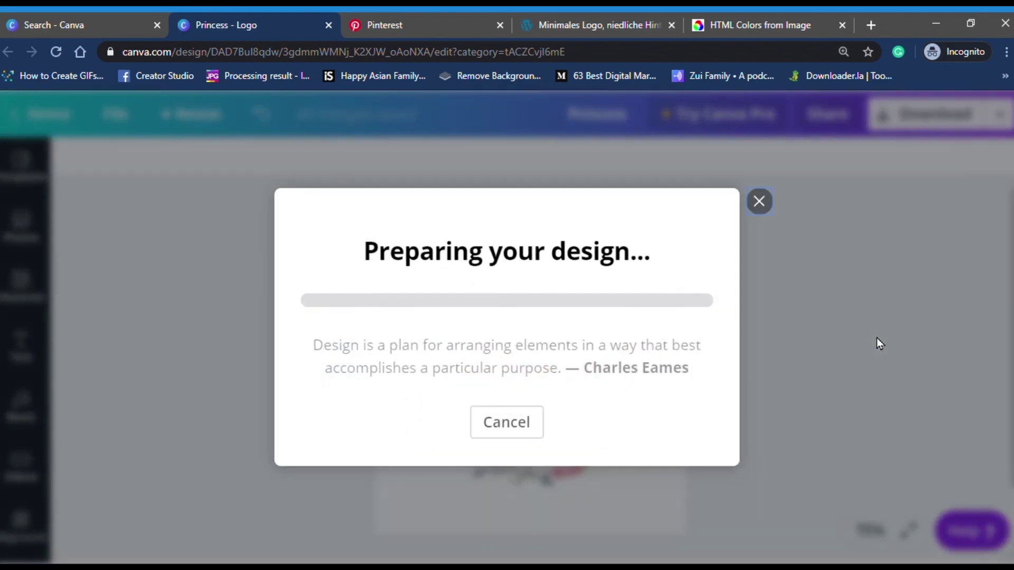